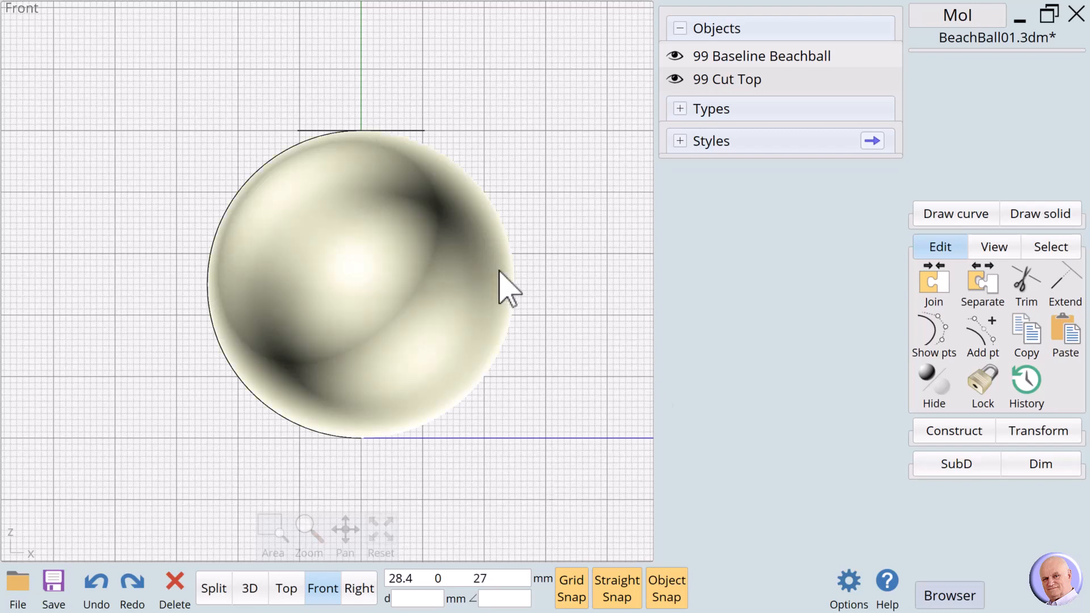
Select the 99 Baseline Beachball sphere in the Front view.
left_click(372, 266)
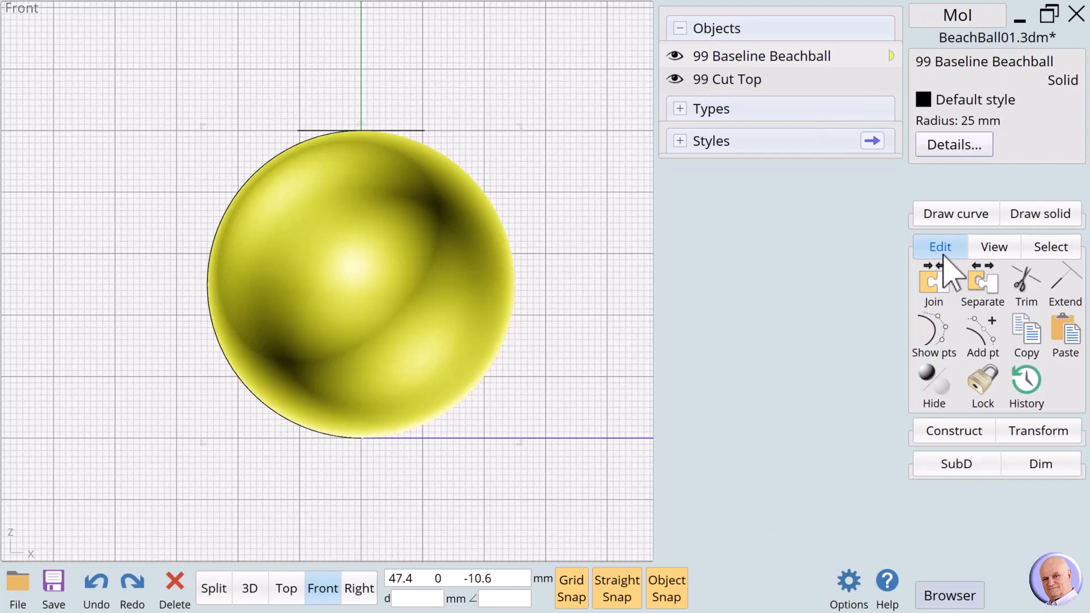
Copy and paste the beach ball sphere in place, naming the copy 00 Work.
left_click(1026, 334)
left_click(1064, 332)
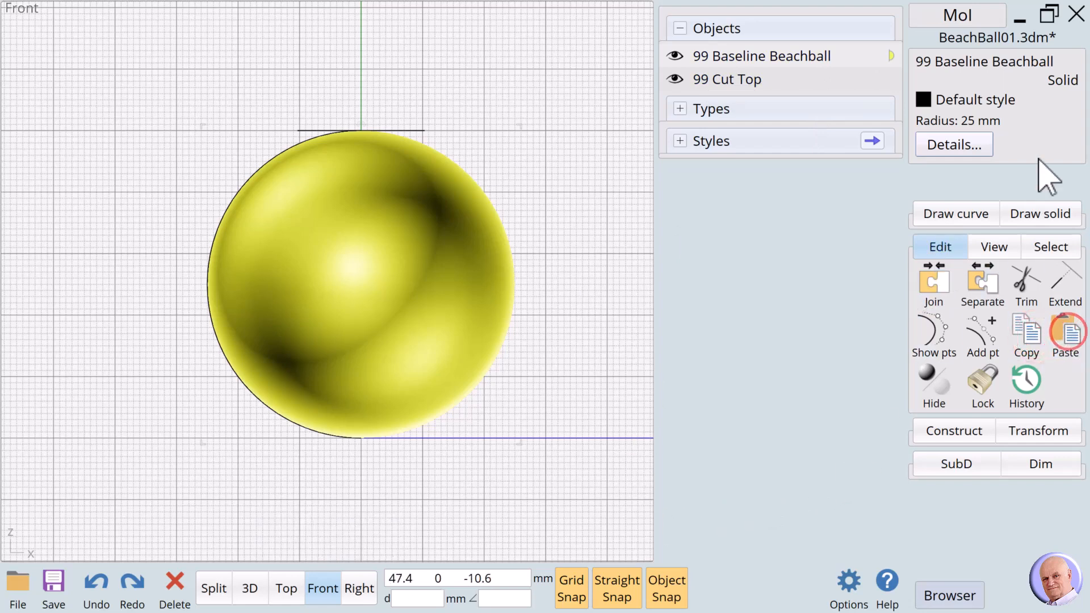
left_click(961, 62)
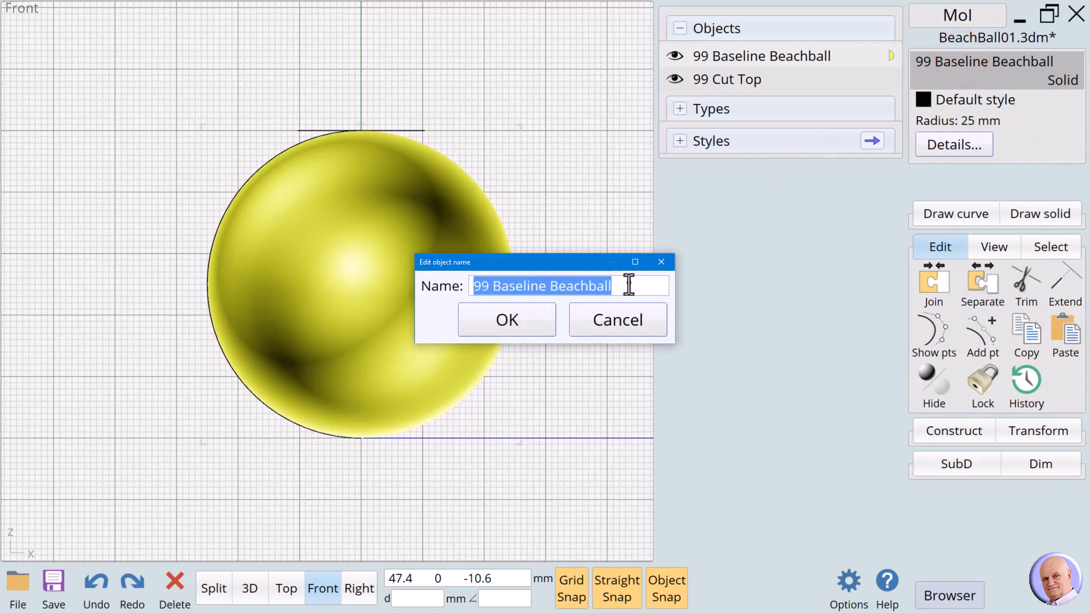
type("00 Work")
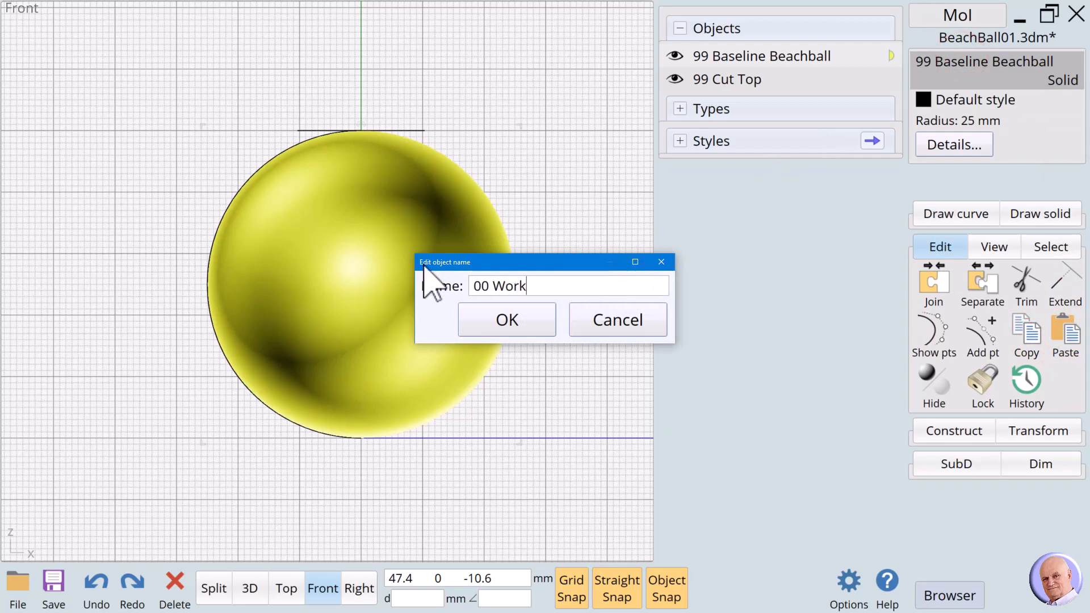
left_click(536, 319)
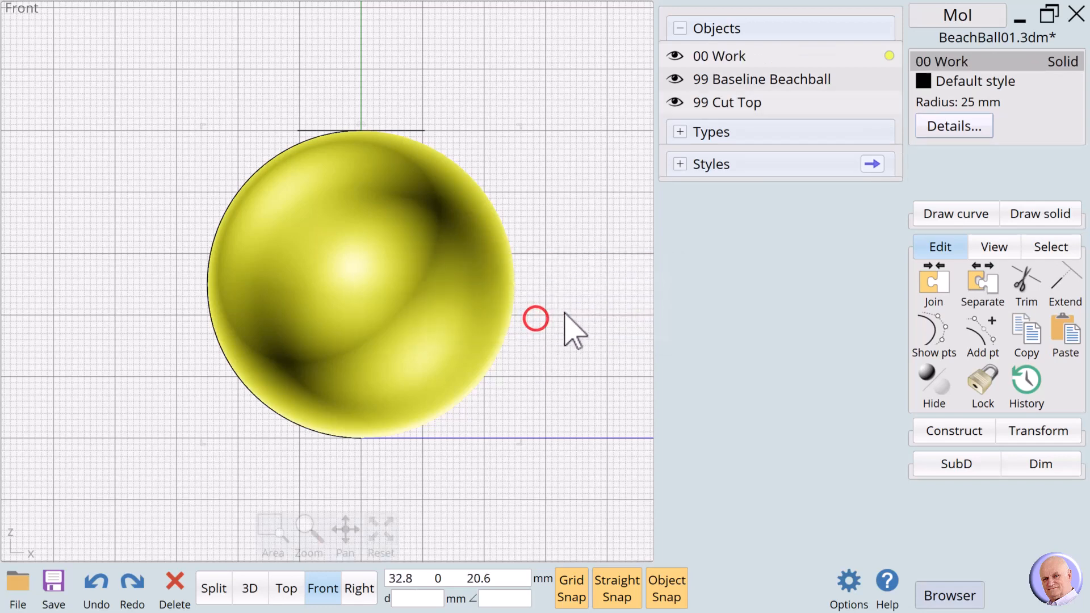
left_click(574, 309)
In Top view, Boolean-merge the 00 Work sphere with the Cut Top circle.
left_click(286, 591)
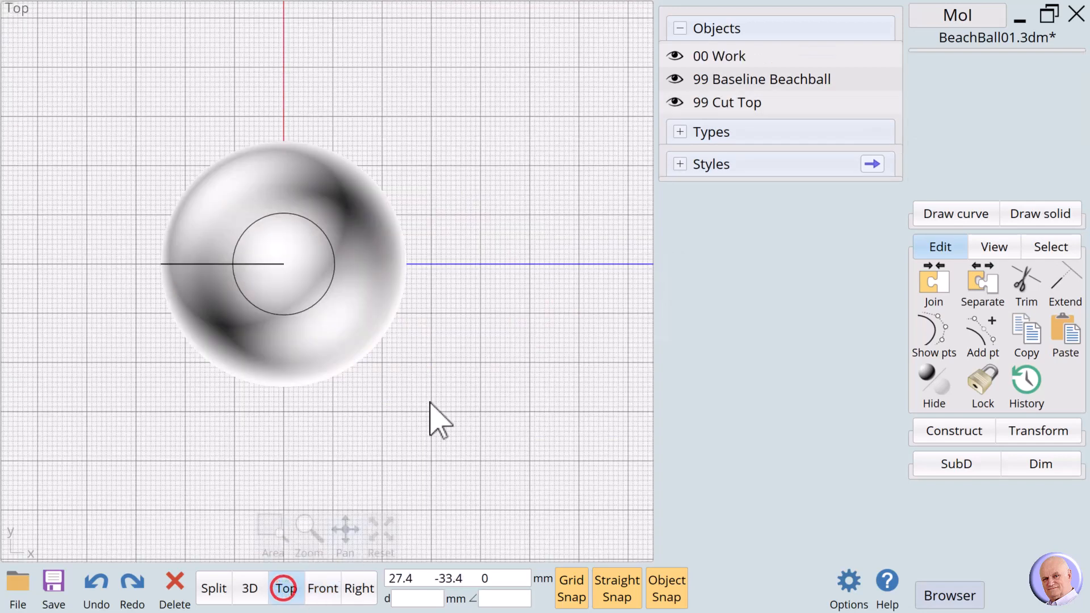
left_click(344, 311)
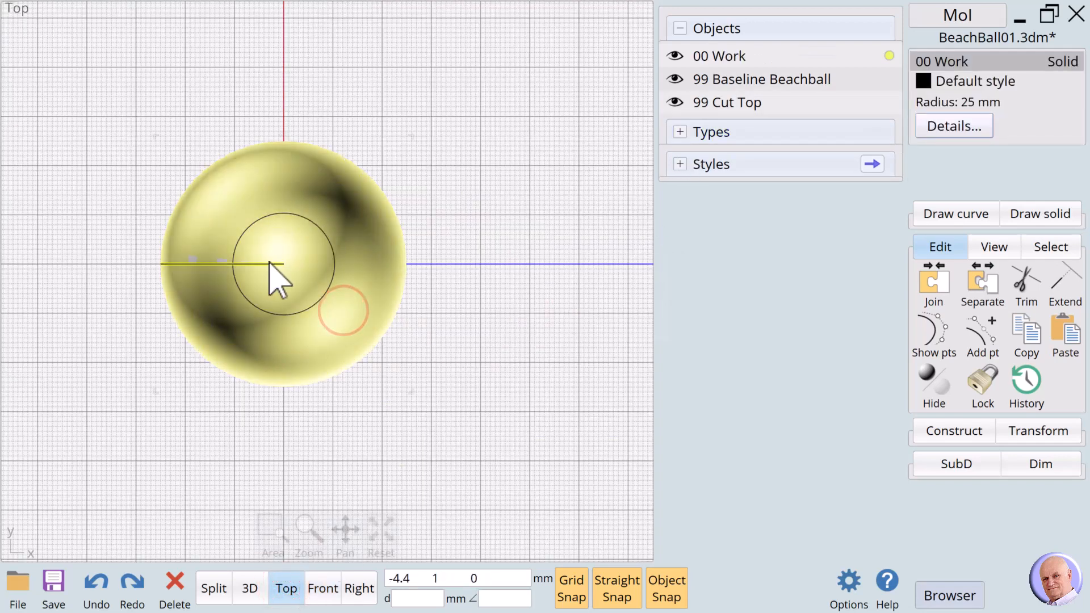
left_click(944, 433)
left_click(936, 315)
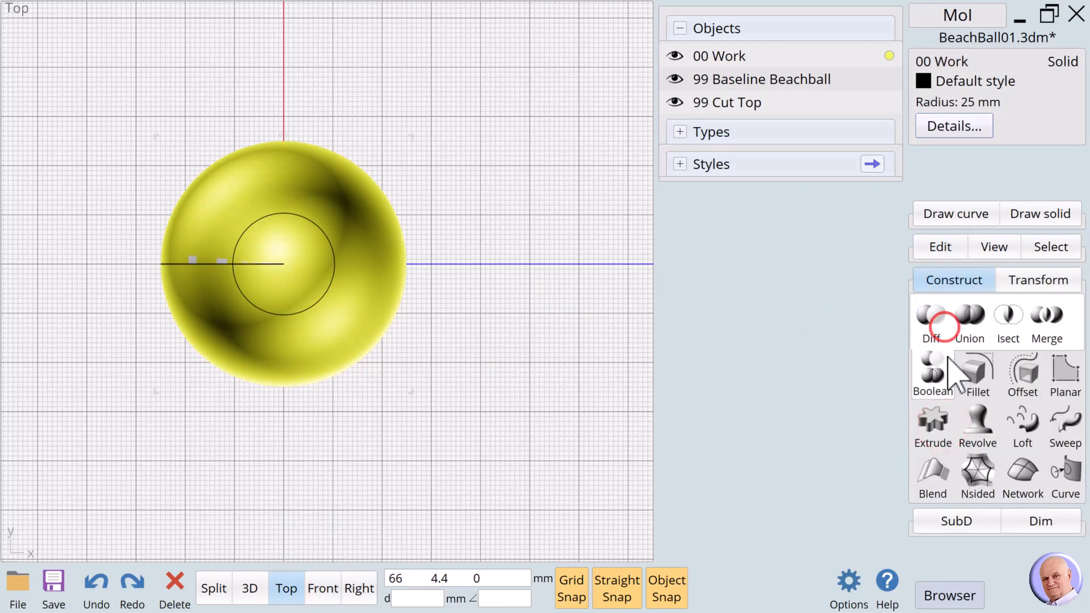
left_click(1053, 328)
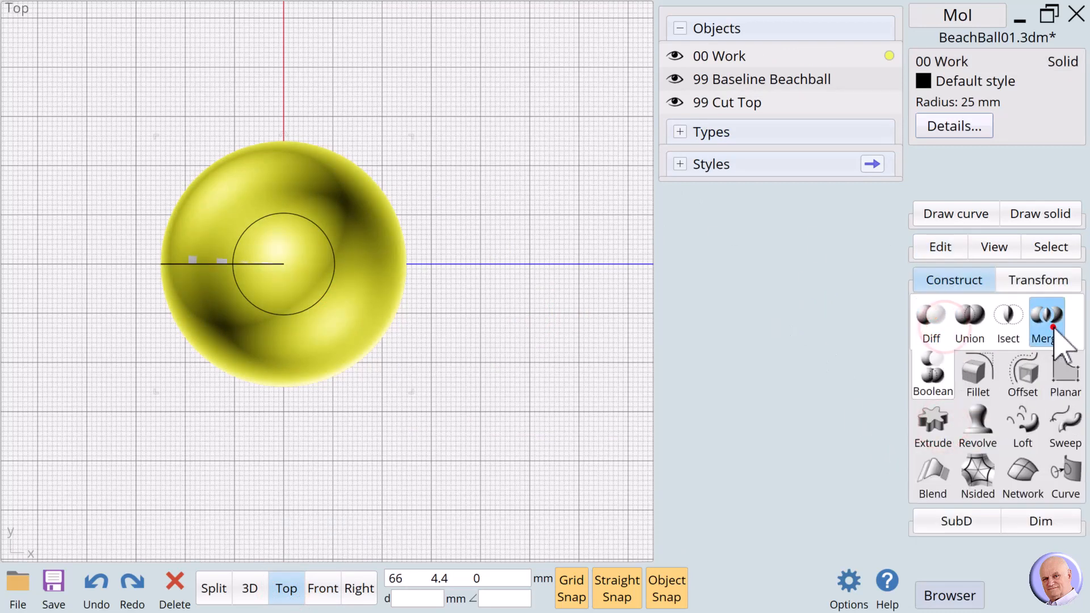
left_click(333, 281)
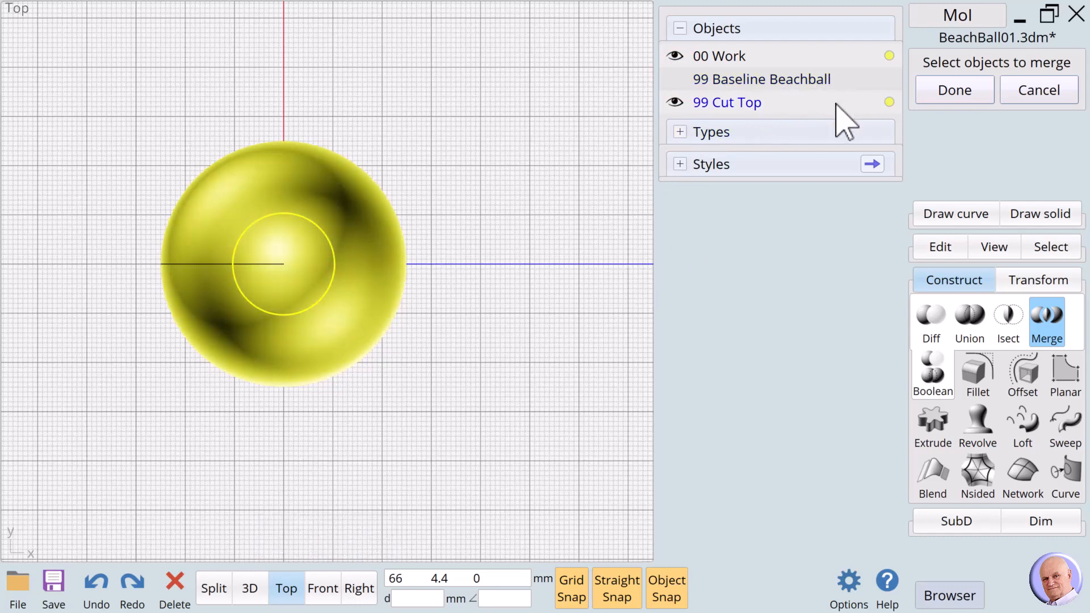
left_click(951, 88)
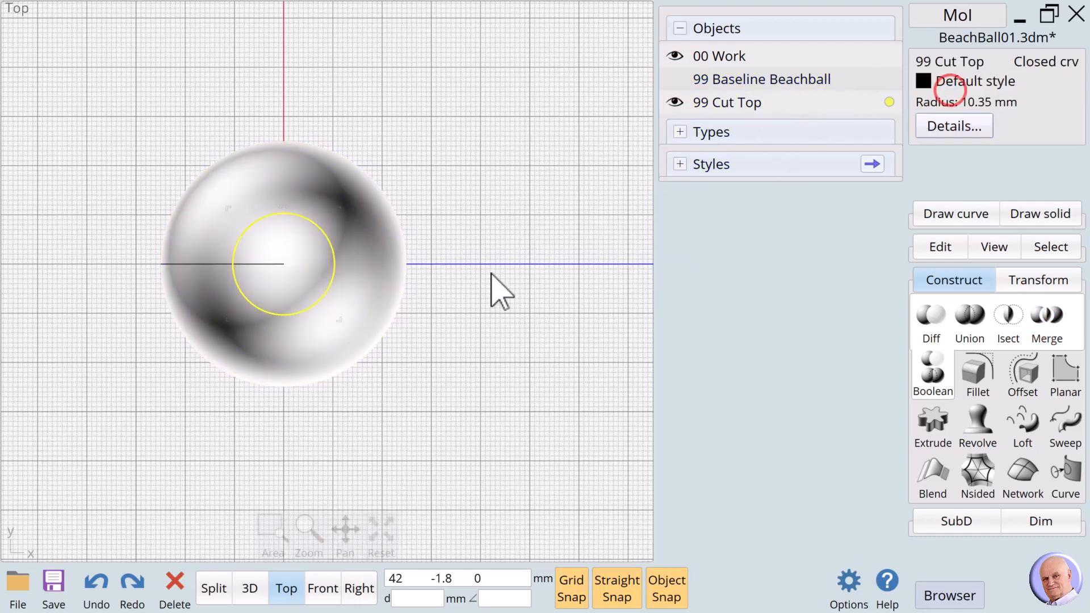
Give the top and bottom cap pieces the Blue style.
left_click(491, 274)
left_click(284, 248)
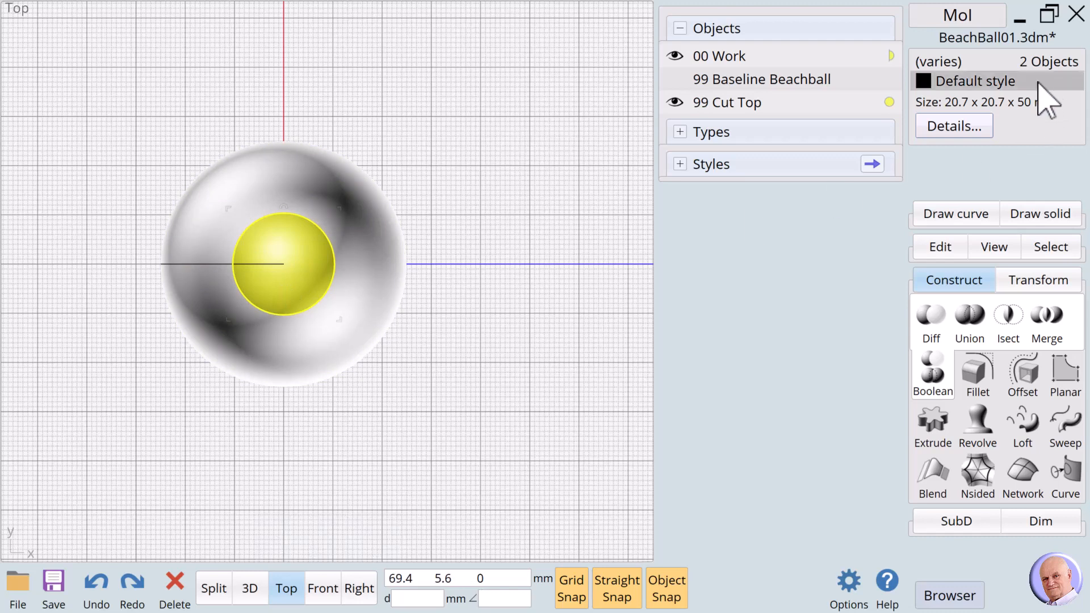
left_click(955, 83)
left_click(783, 202)
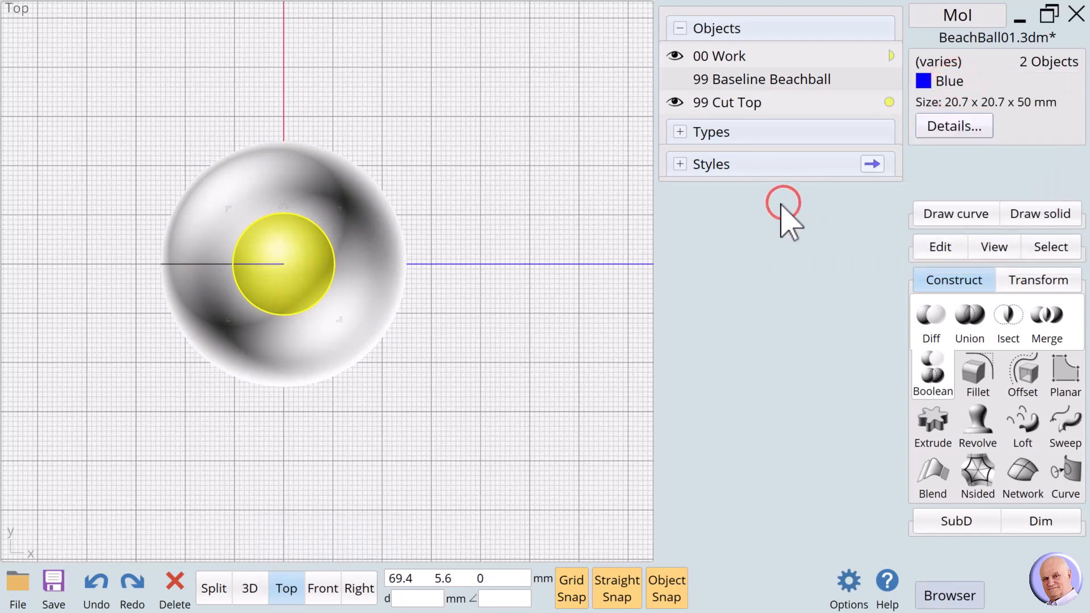
left_click(485, 195)
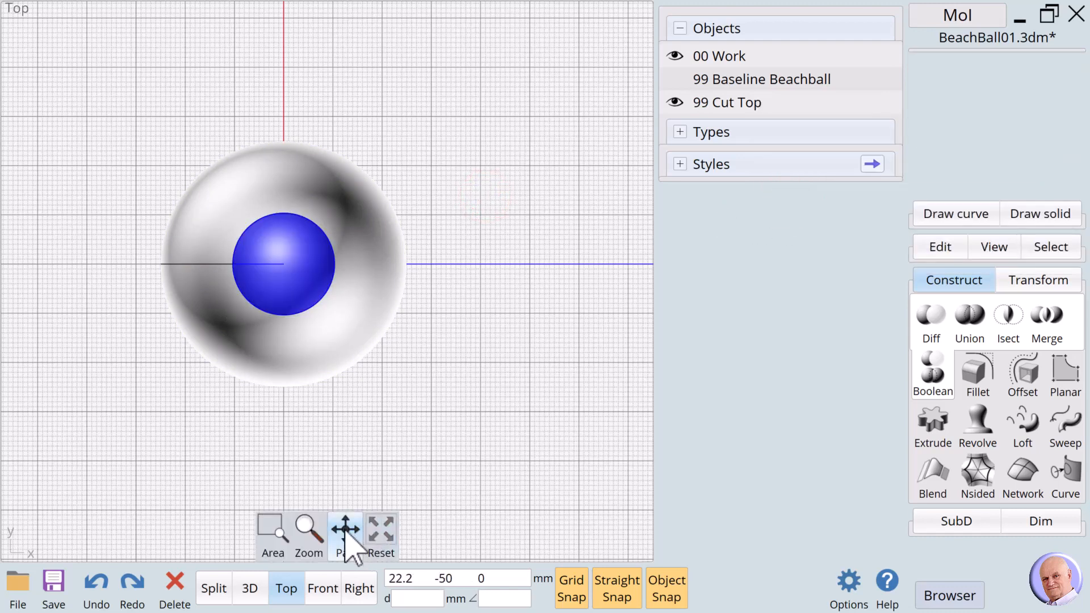
Rename the blue caps to 00 Blue Top/Bot and hide them.
left_click(279, 283)
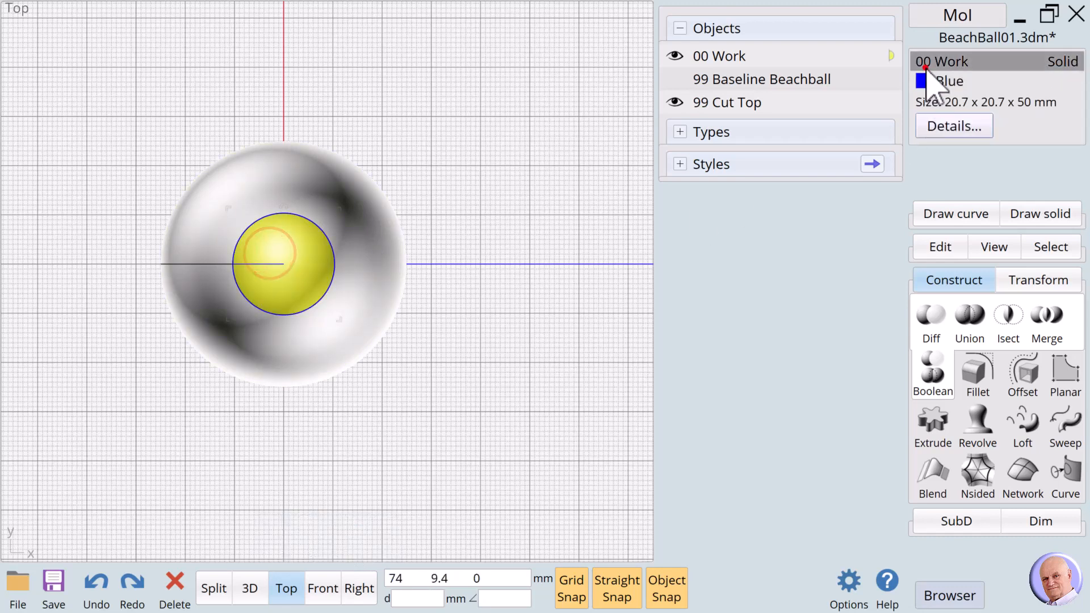
left_click(924, 62)
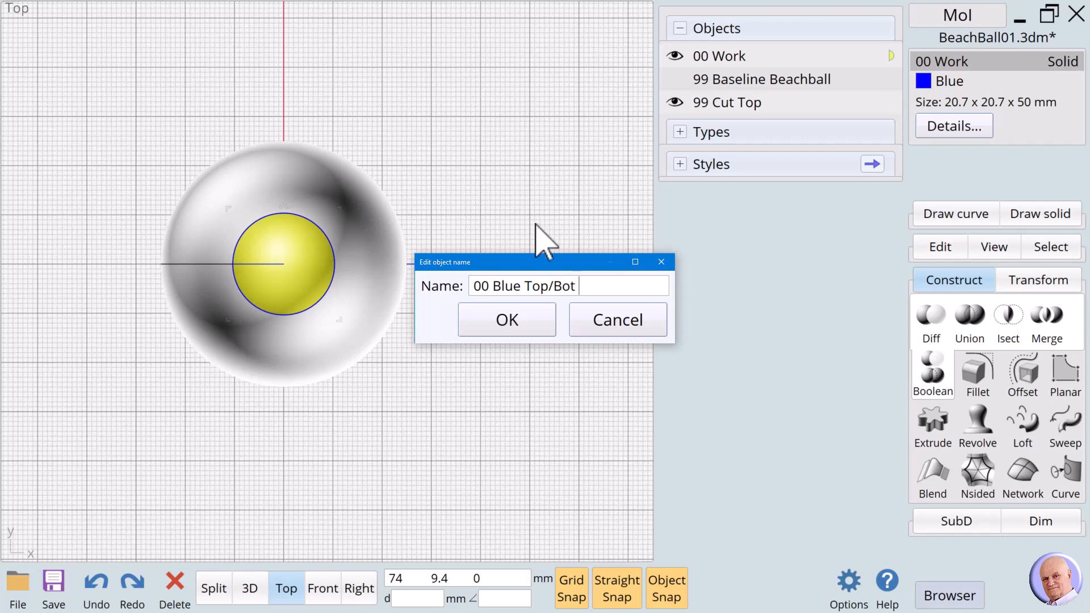
left_click(519, 326)
left_click(540, 287)
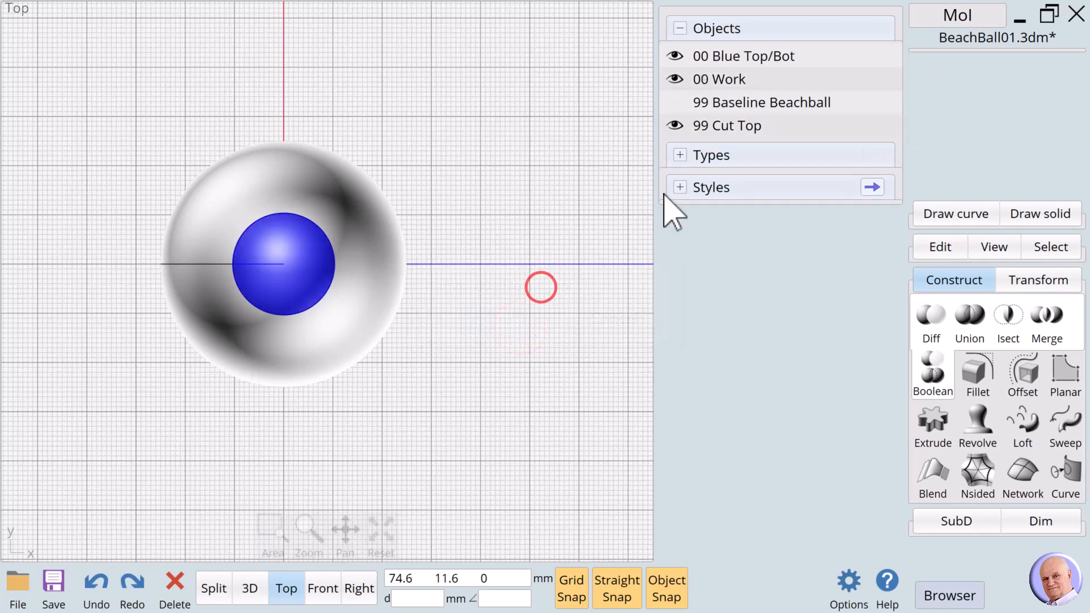
left_click(674, 56)
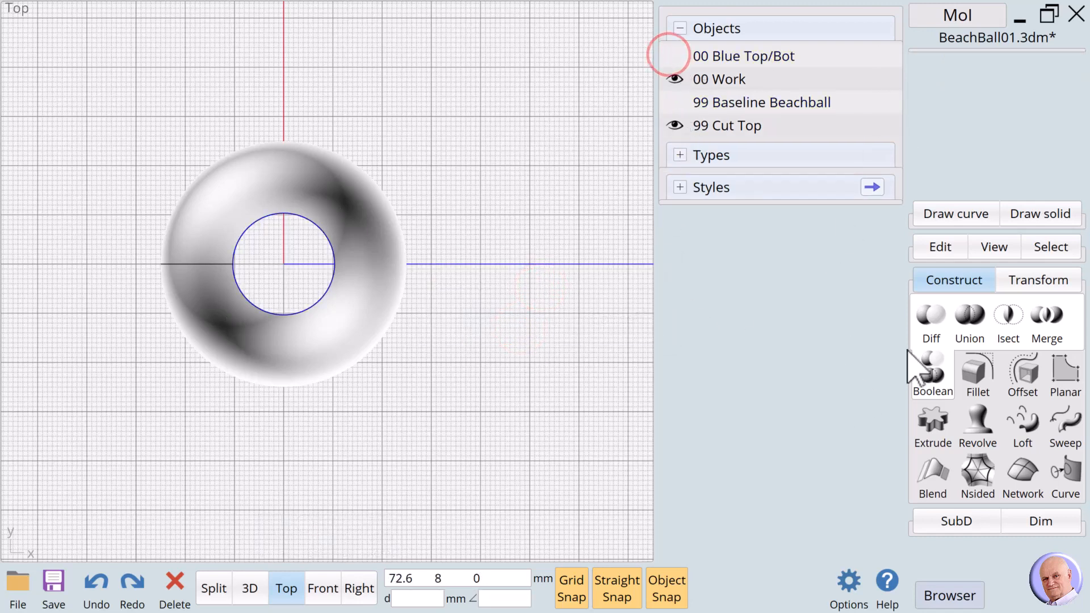
left_click(929, 217)
Draw a vertical line up from the ball's centre and name it x.
left_click(931, 250)
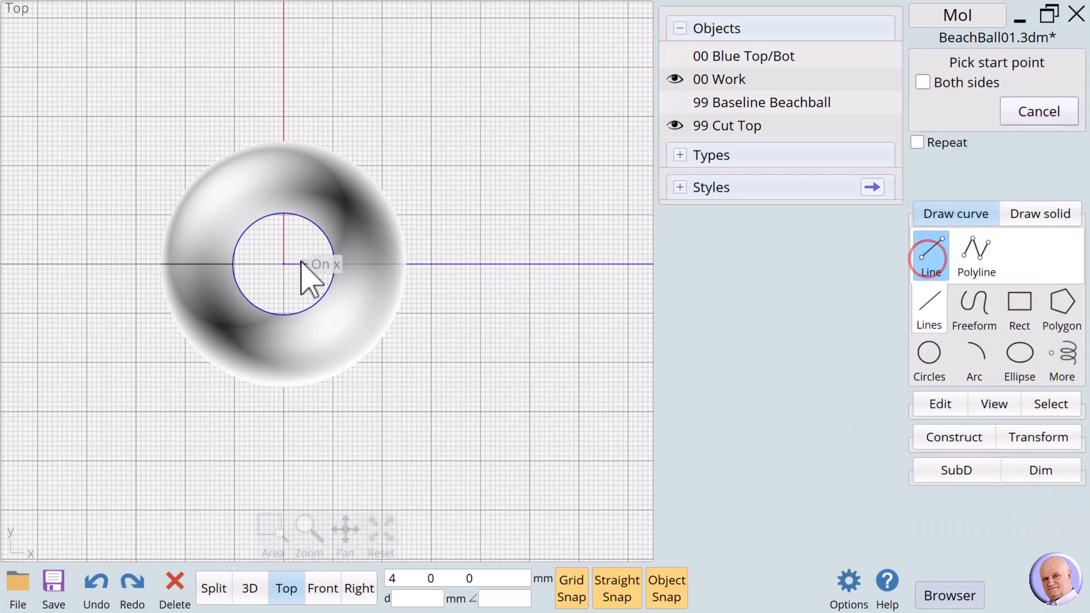
left_click(283, 264)
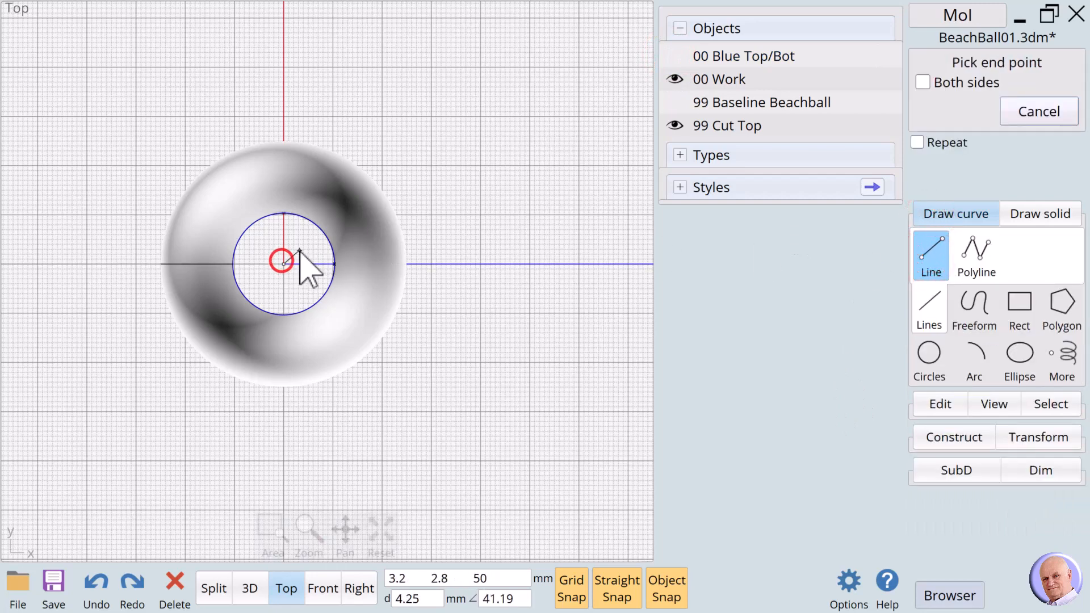
left_click(284, 107)
left_click(346, 108)
left_click(284, 121)
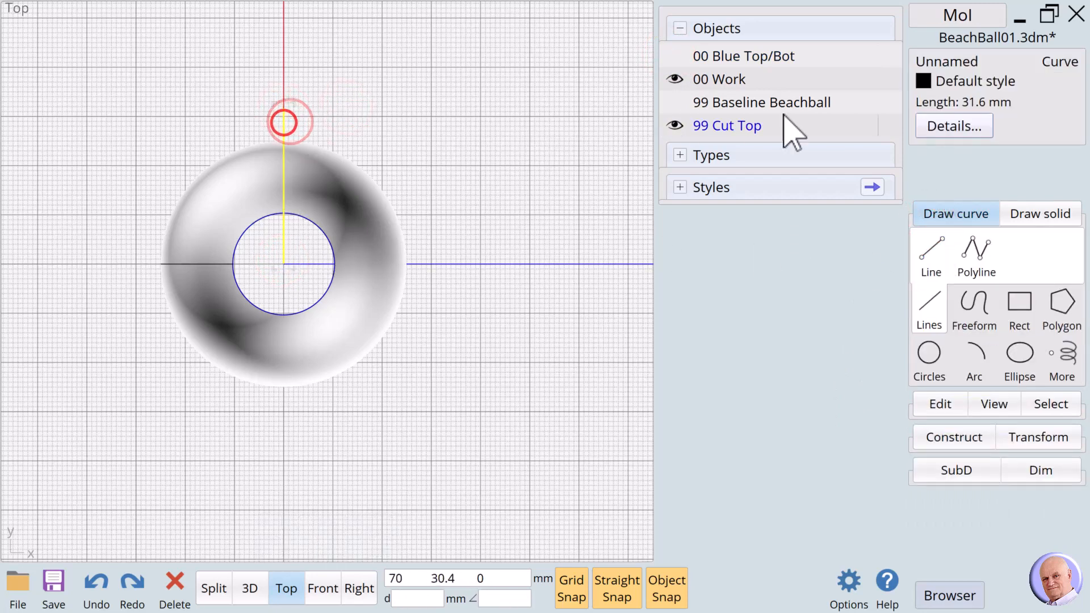
left_click(939, 62)
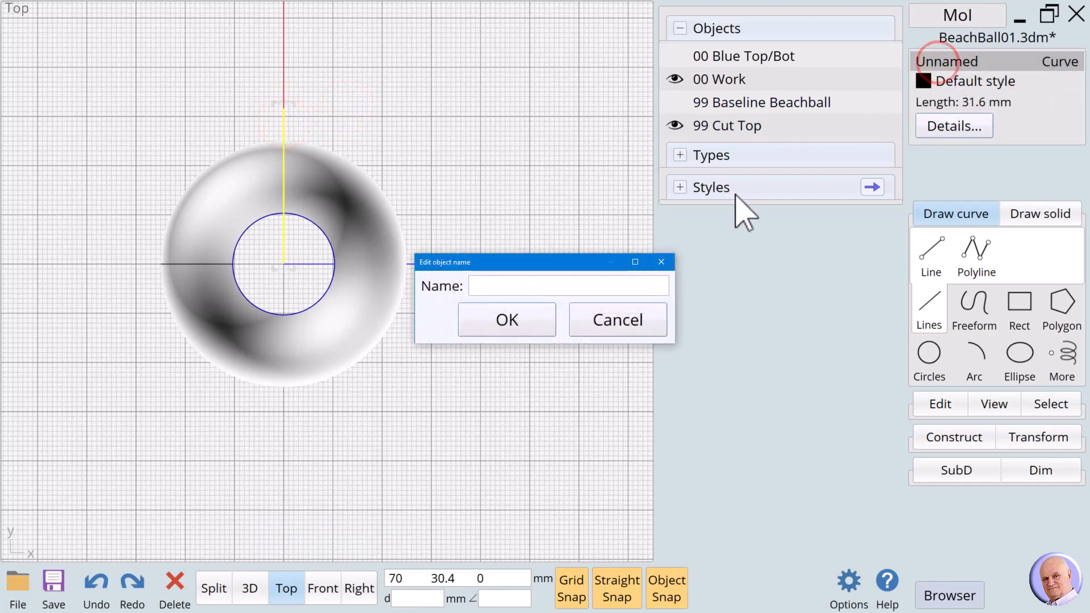
type("x")
left_click(518, 320)
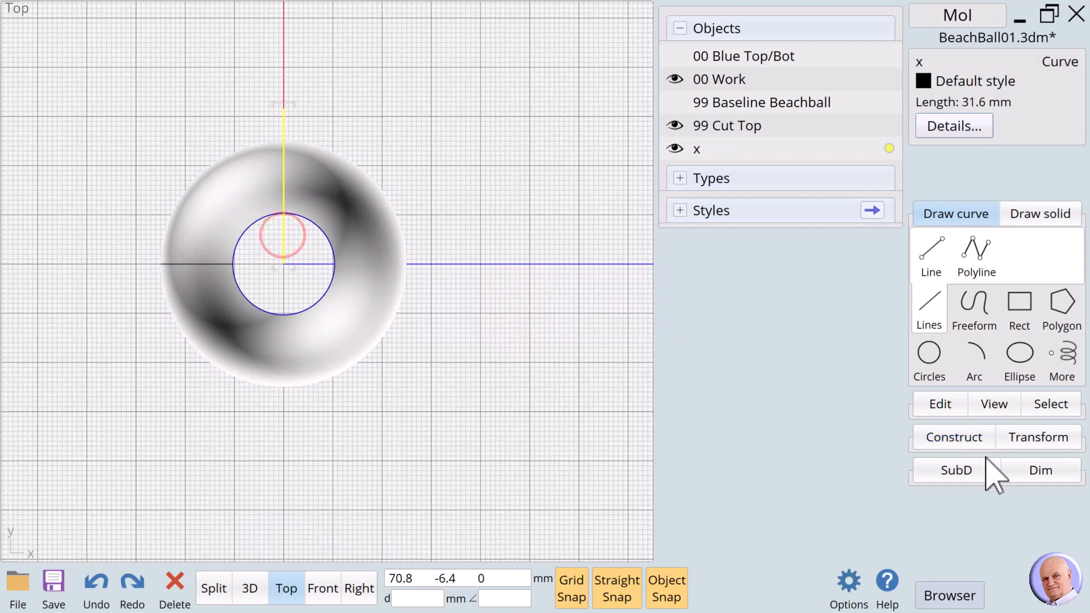
Circular-array the x line into 8 copies around the ball's centre over 360°.
left_click(1039, 441)
left_click(978, 363)
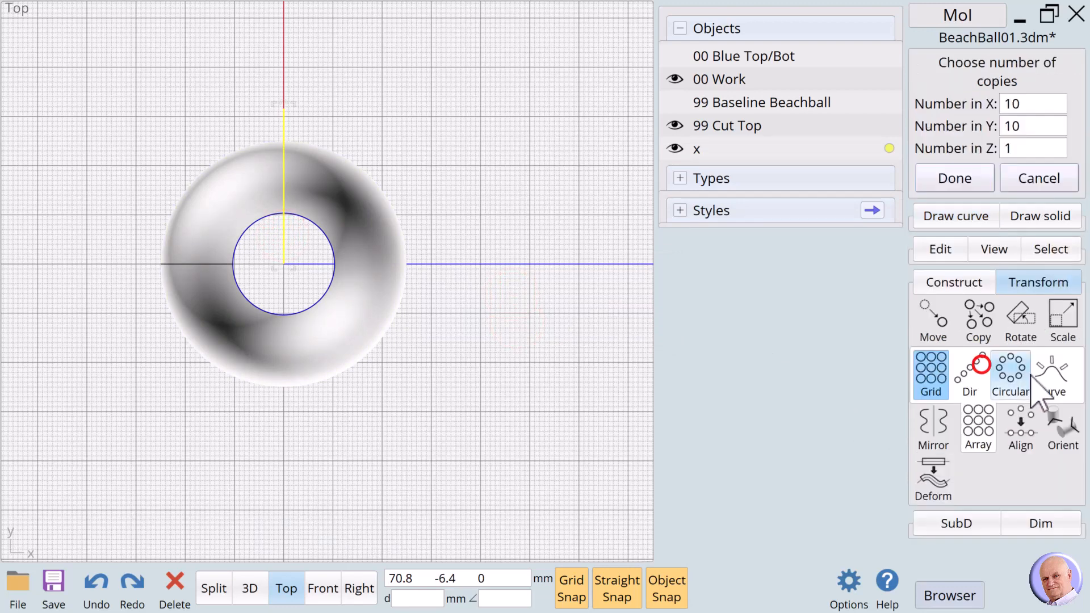
left_click(1012, 370)
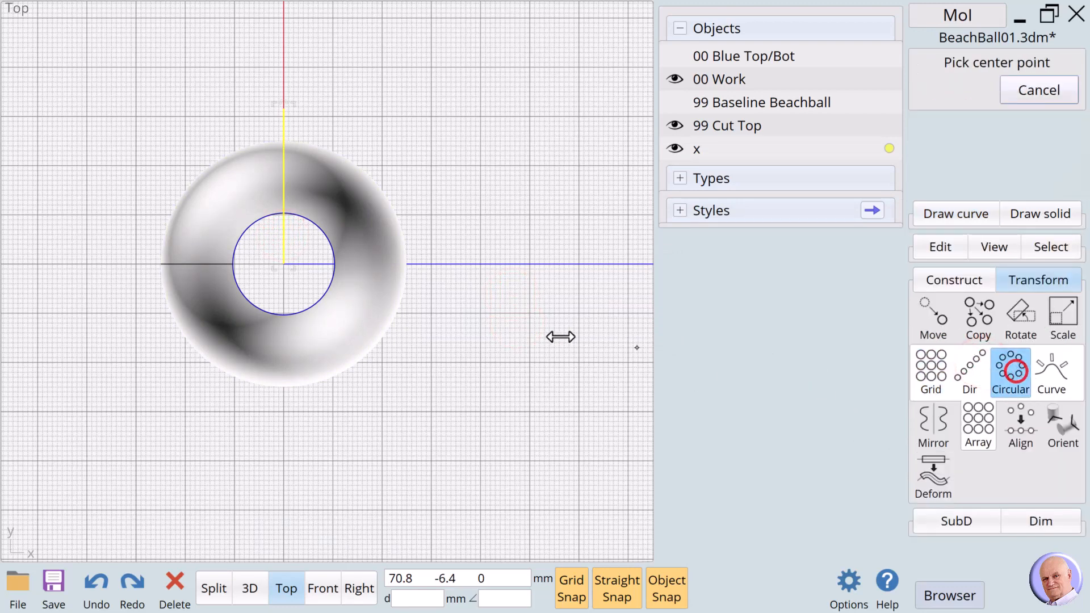
left_click(283, 265)
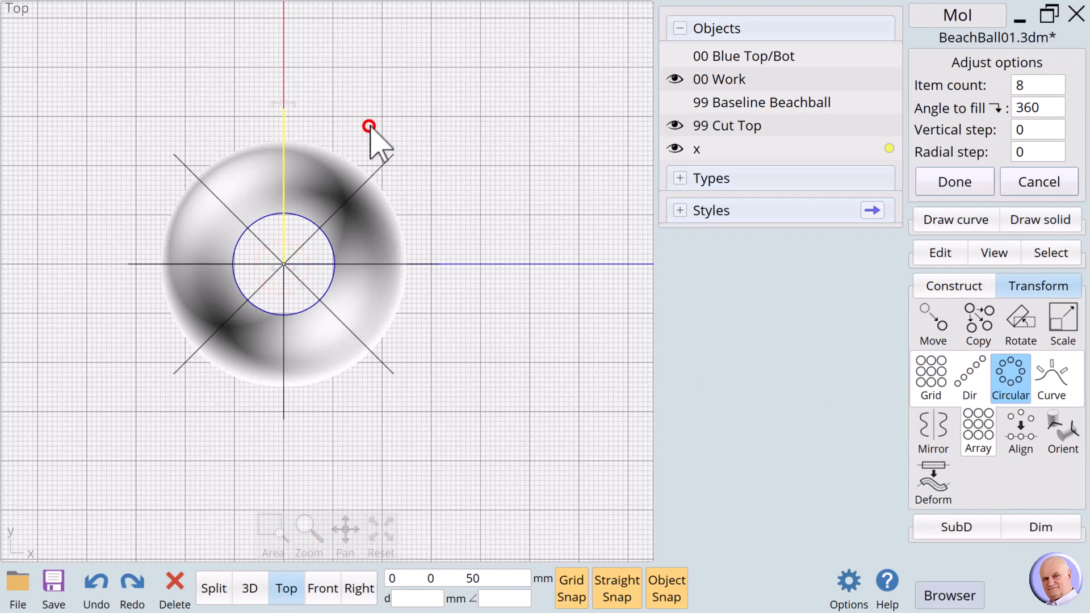
left_click(957, 181)
left_click(597, 165)
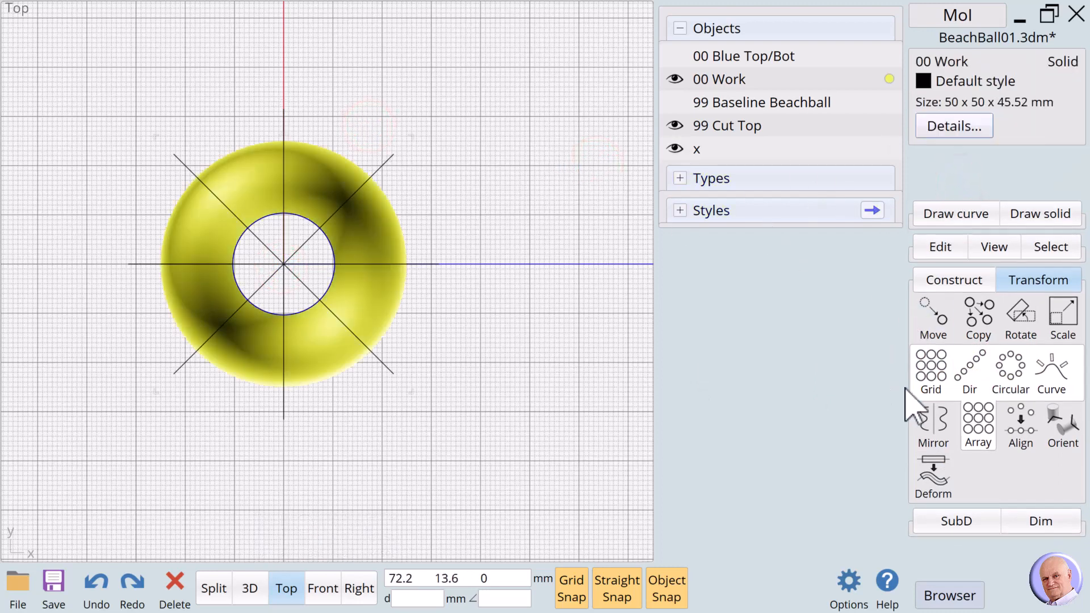
Boolean-difference the ring with the x lines into eight panels, then hide x.
left_click(939, 279)
left_click(931, 318)
left_click(929, 312)
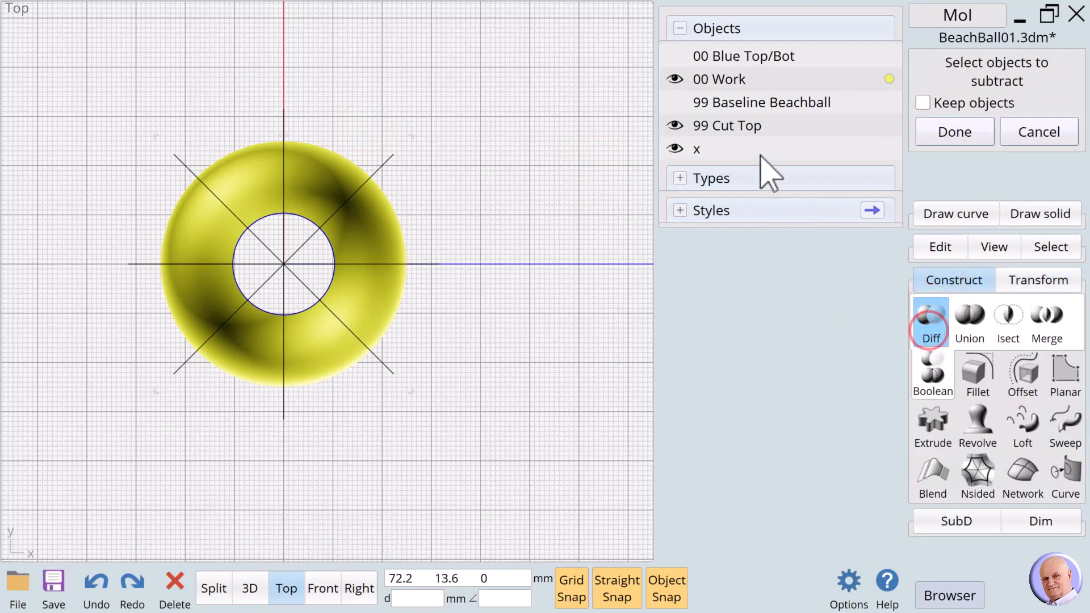
left_click(890, 150)
left_click(942, 135)
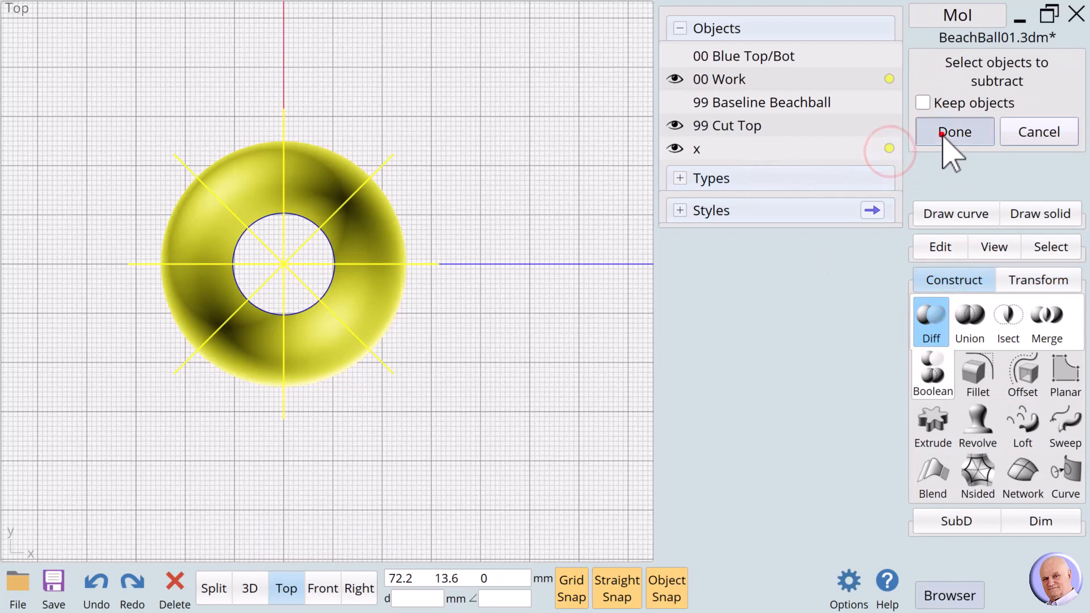
left_click(681, 149)
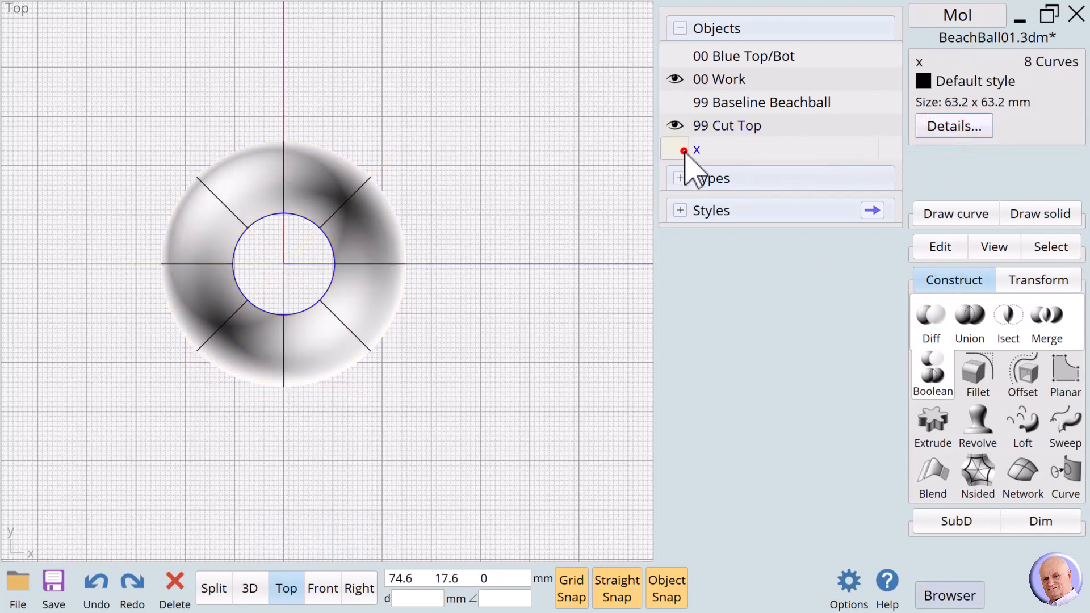
left_click(535, 170)
Give four alternating ring panels the Red style and name them 01 Red Panel.
left_click(331, 177)
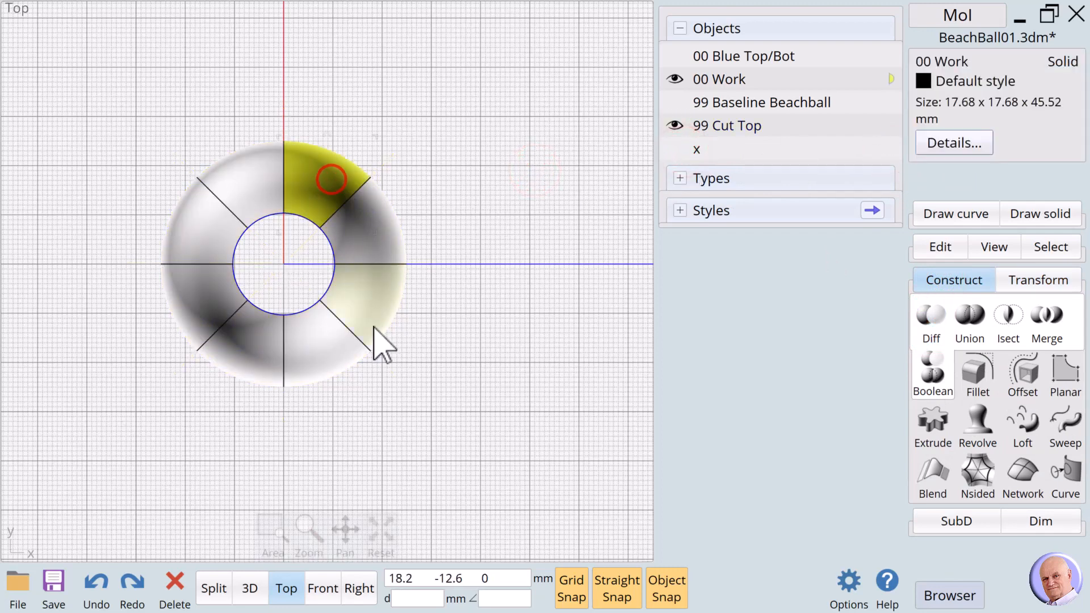
left_click(373, 322)
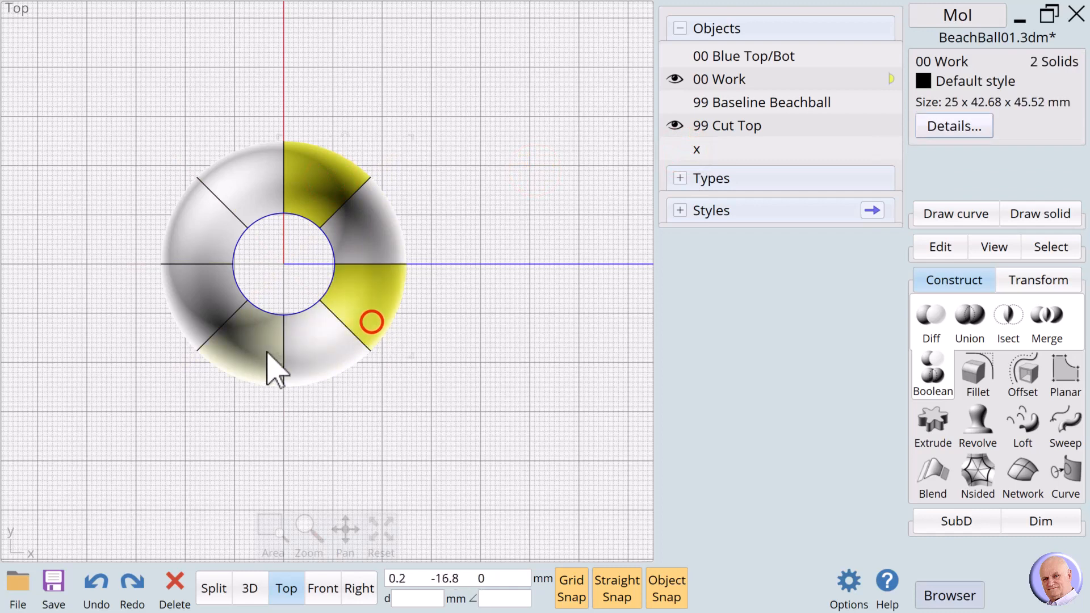
left_click(238, 355)
left_click(190, 228)
left_click(961, 85)
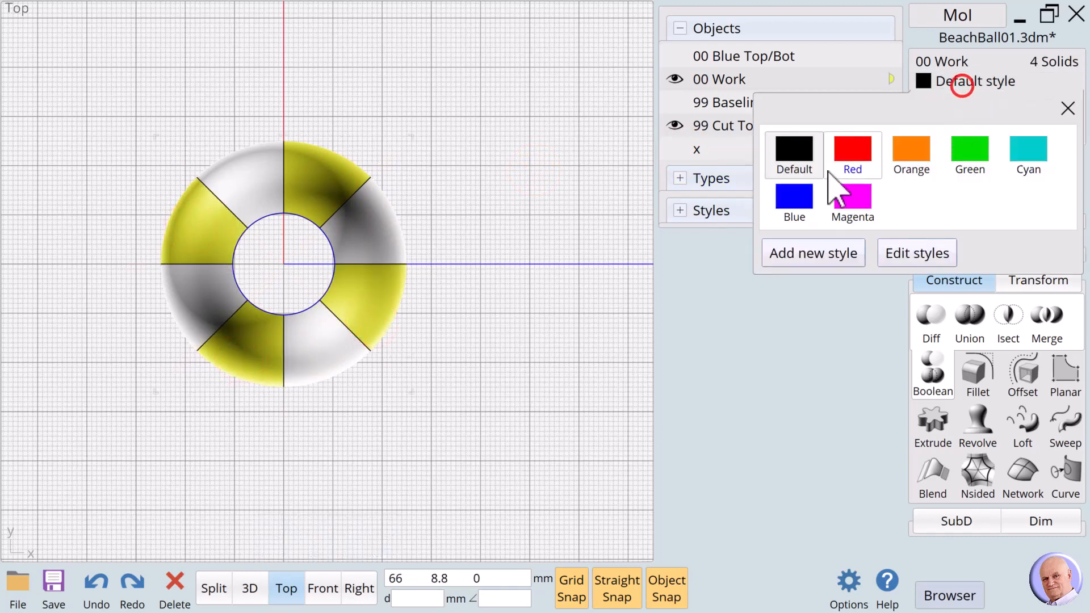
left_click(851, 150)
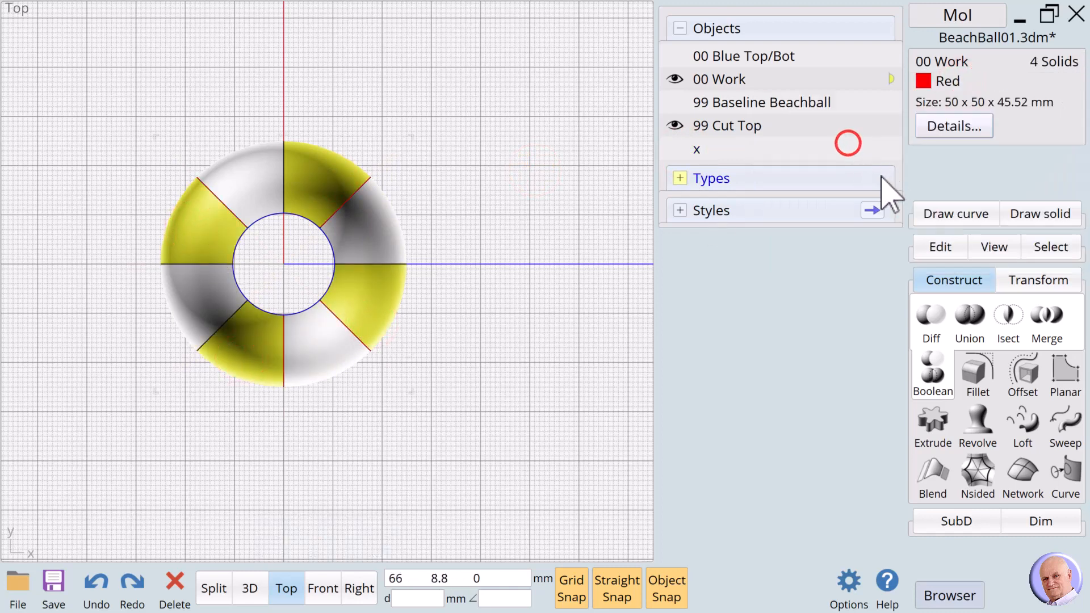
left_click(943, 63)
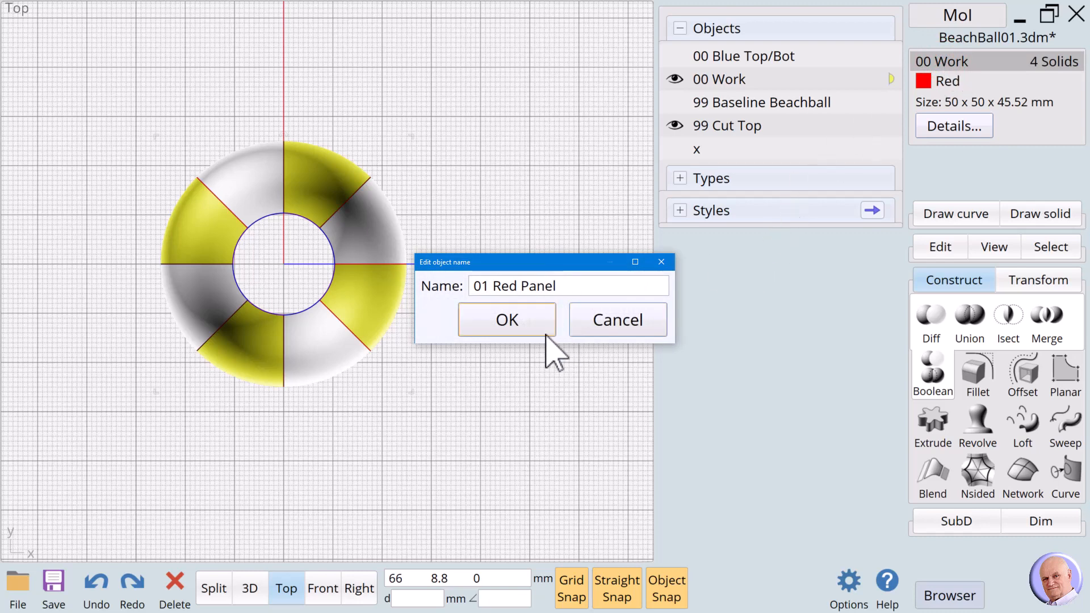
Confirm 01 Red Panel, then name the four white panels 02 Cyan Panel and colour them Cyan.
left_click(525, 327)
left_click(486, 250)
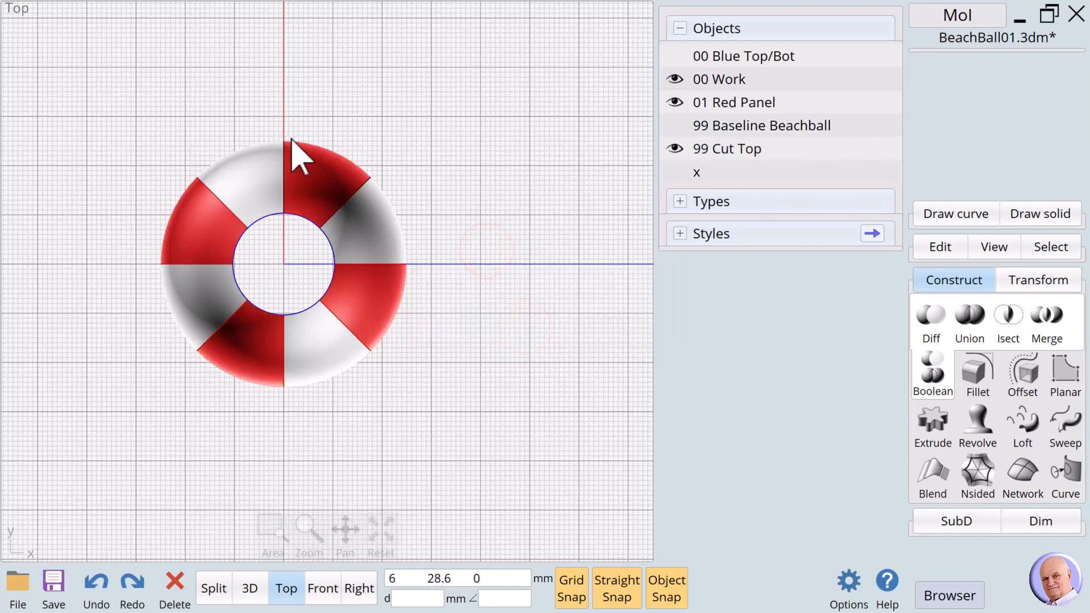
left_click(238, 177)
left_click(395, 230)
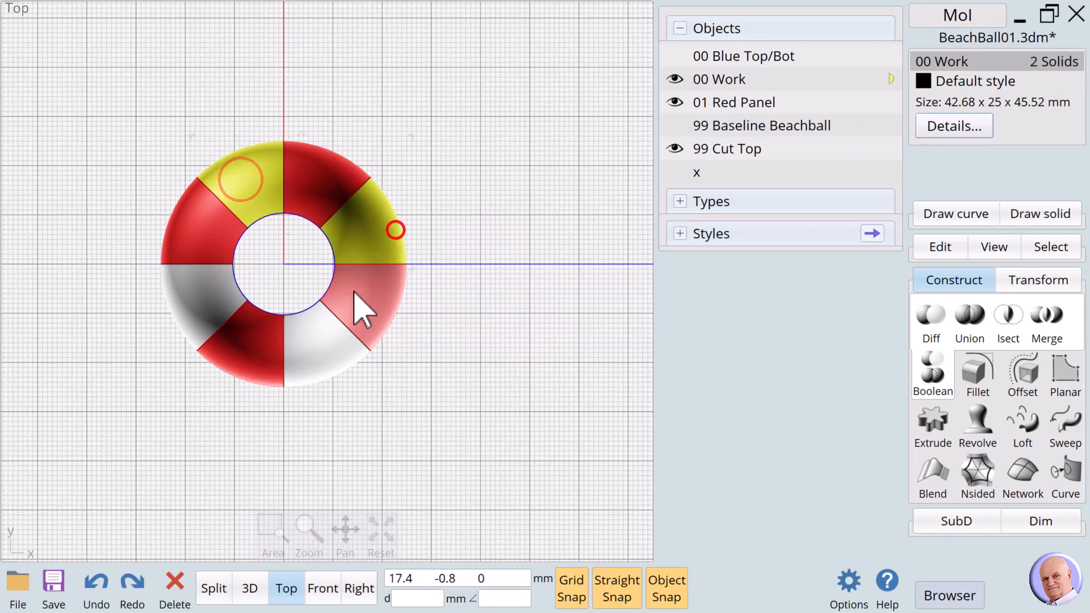
left_click(314, 348)
left_click(203, 306)
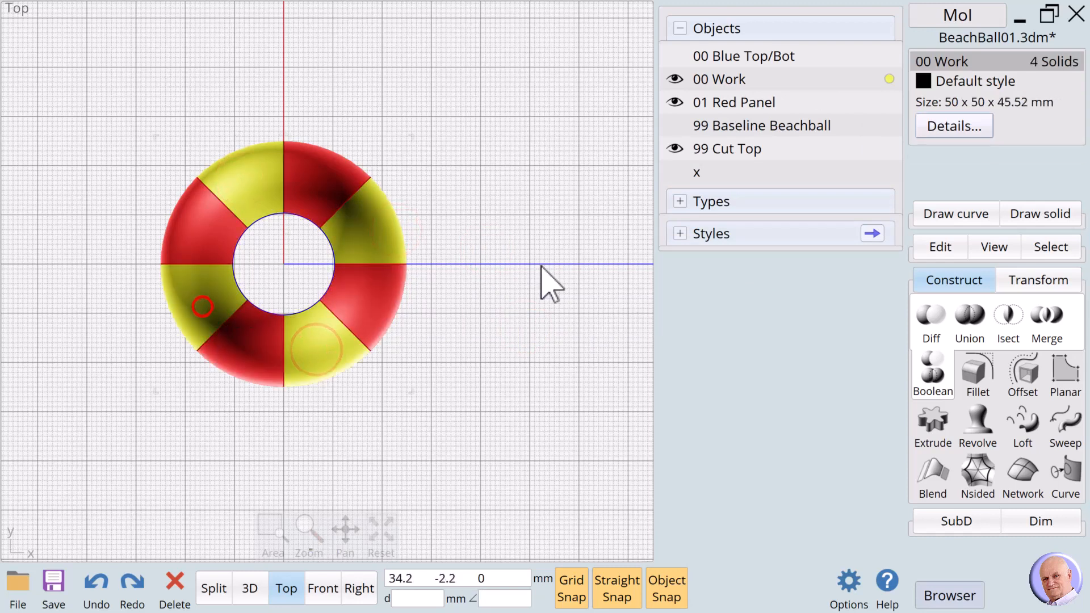
left_click(940, 59)
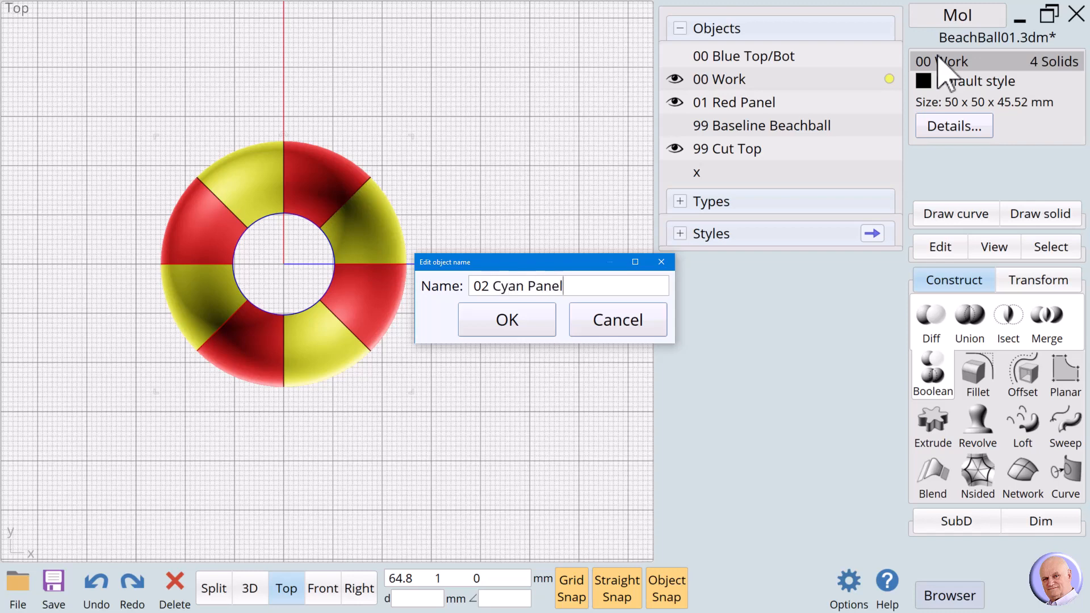
left_click(528, 322)
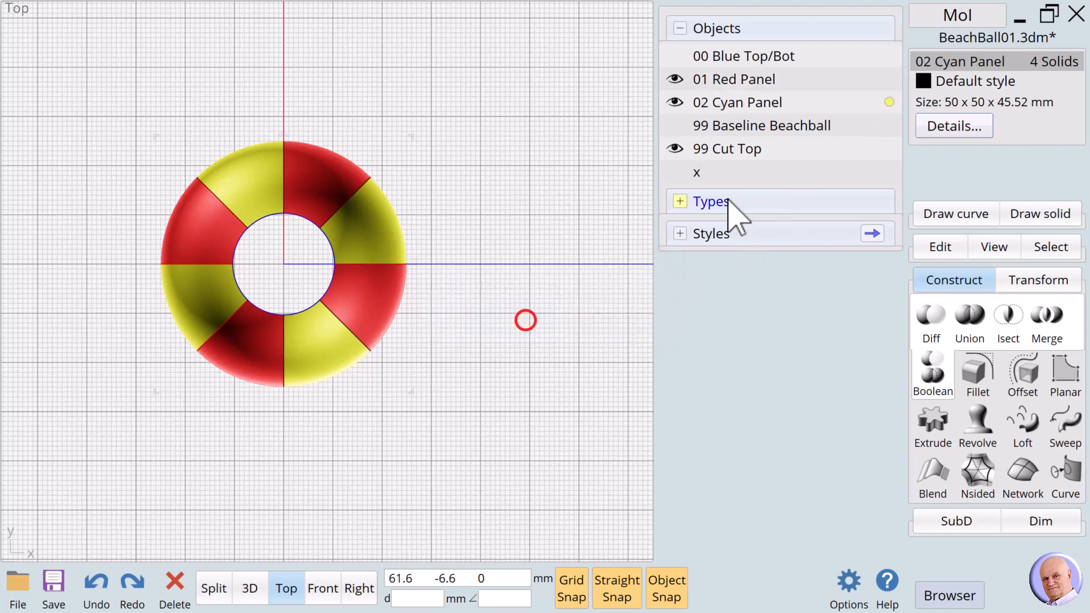
left_click(932, 82)
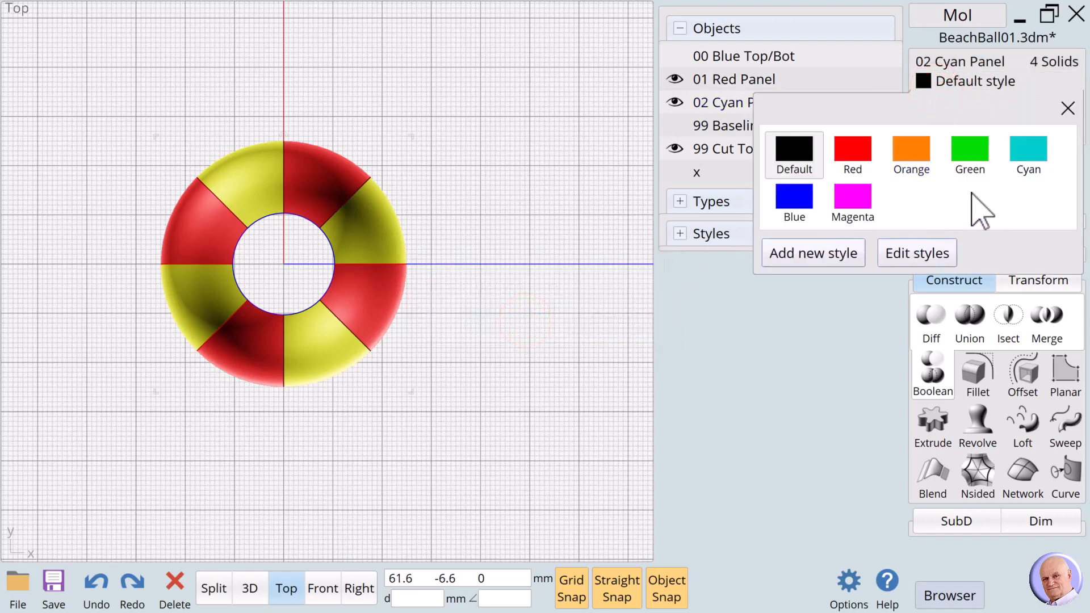
left_click(1028, 152)
Show 00 Blue Top/Bot, hide 99 Cut Top, and view the striped ball in 3D.
left_click(509, 217)
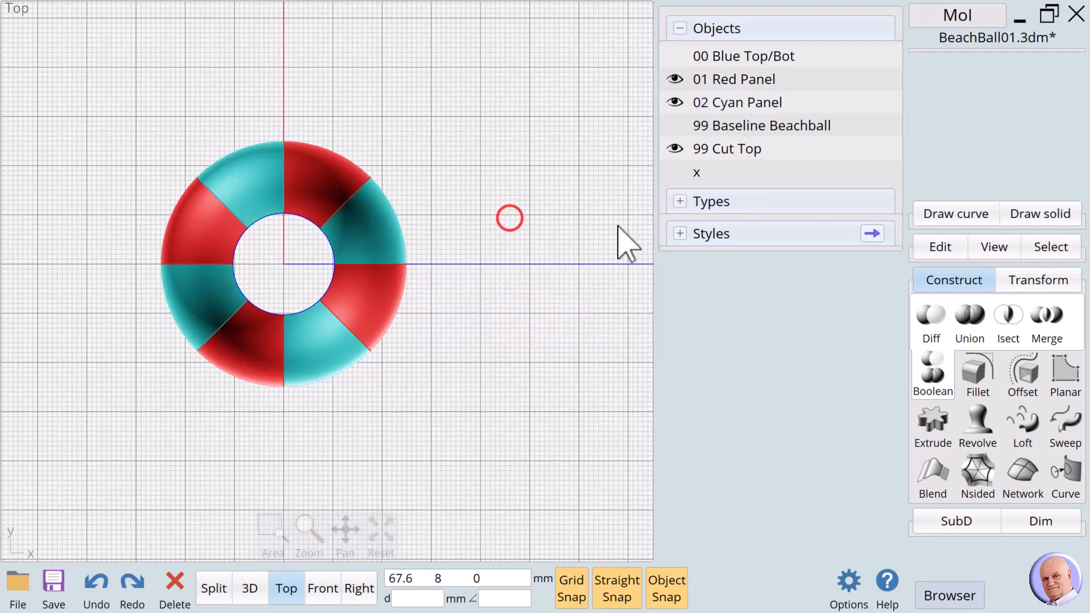
left_click(675, 55)
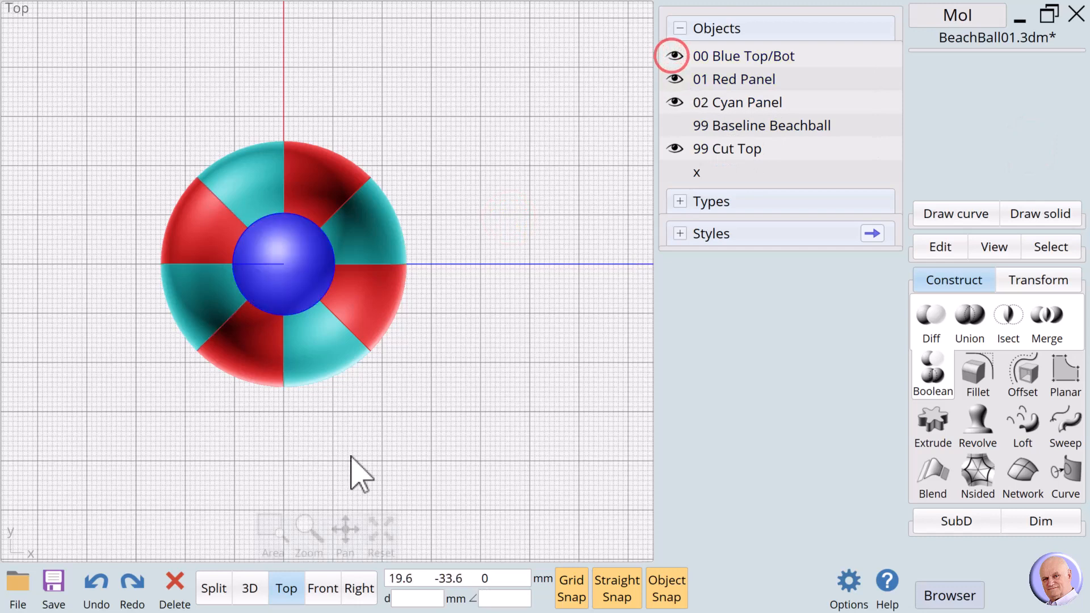
left_click(250, 588)
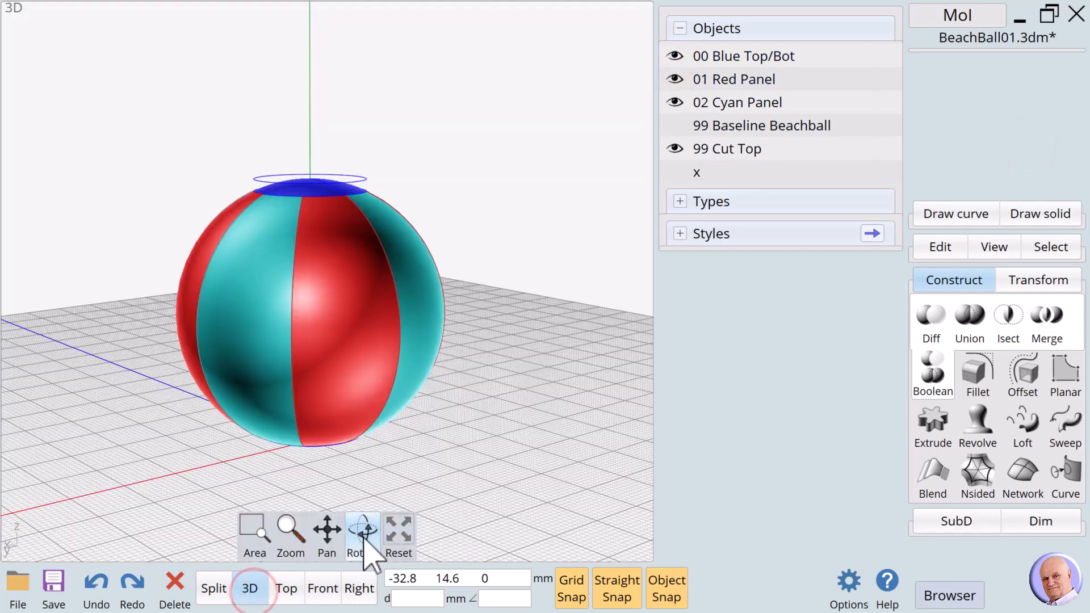
left_click(361, 532)
left_click(674, 148)
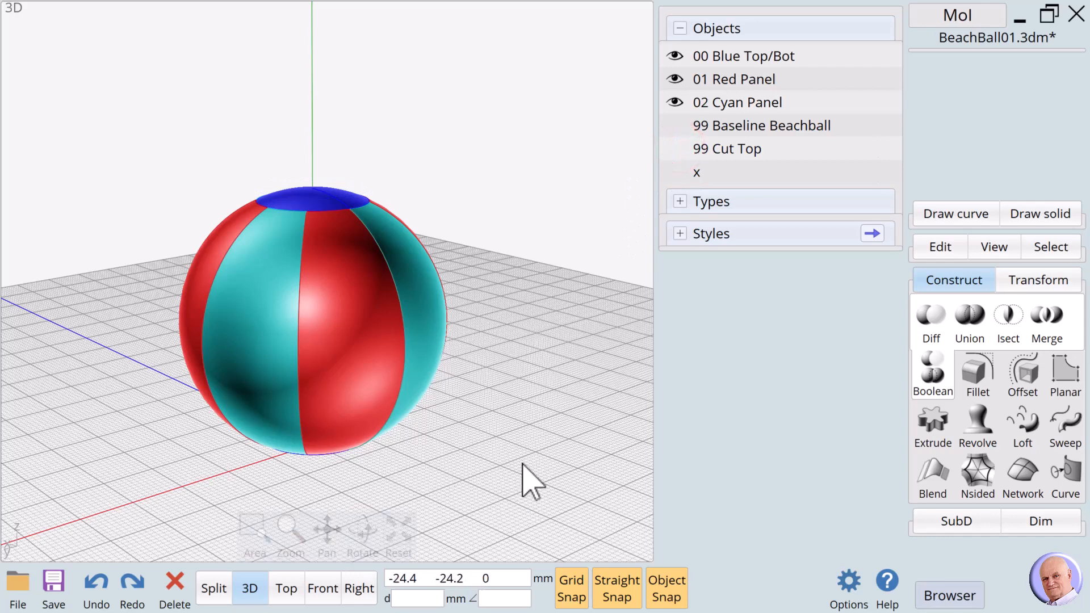
Enable Write material assignments and Write .mtl file in the Import/Export options.
left_click(848, 584)
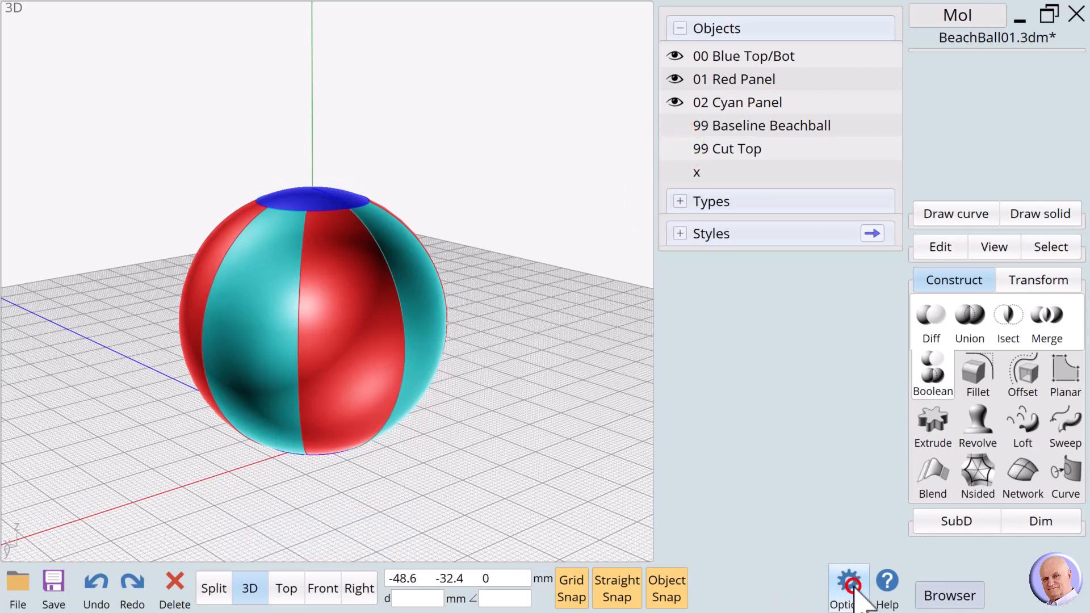
left_click(321, 271)
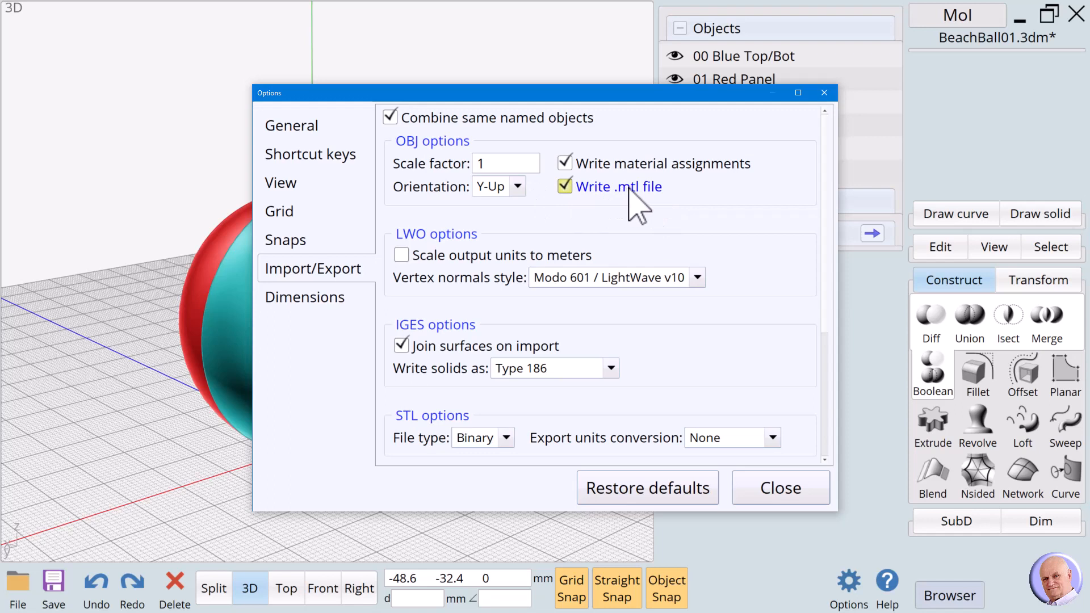
left_click(565, 187)
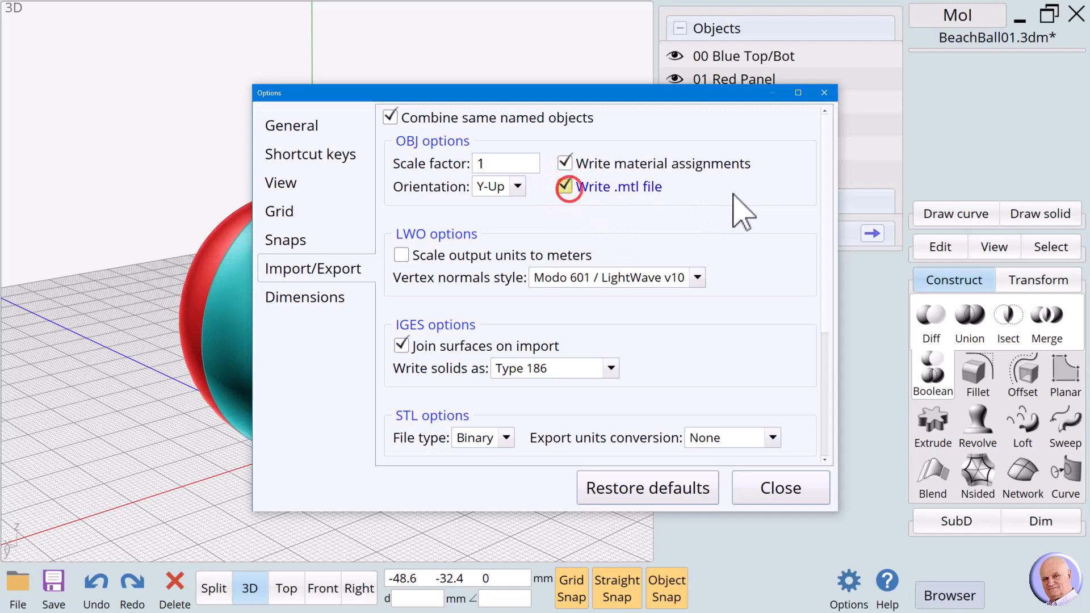
left_click(767, 489)
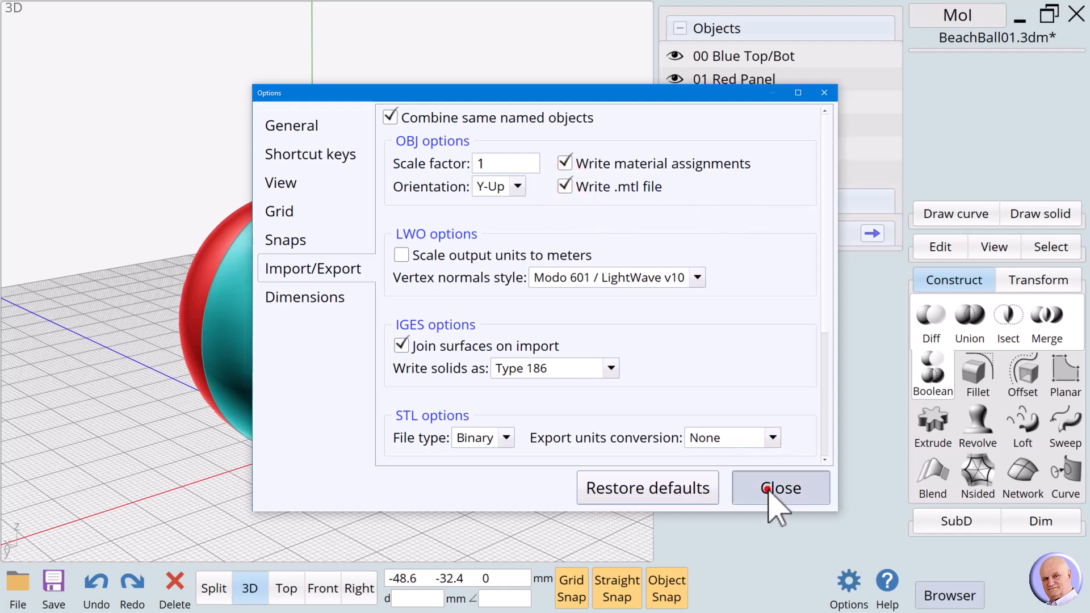
left_click(550, 381)
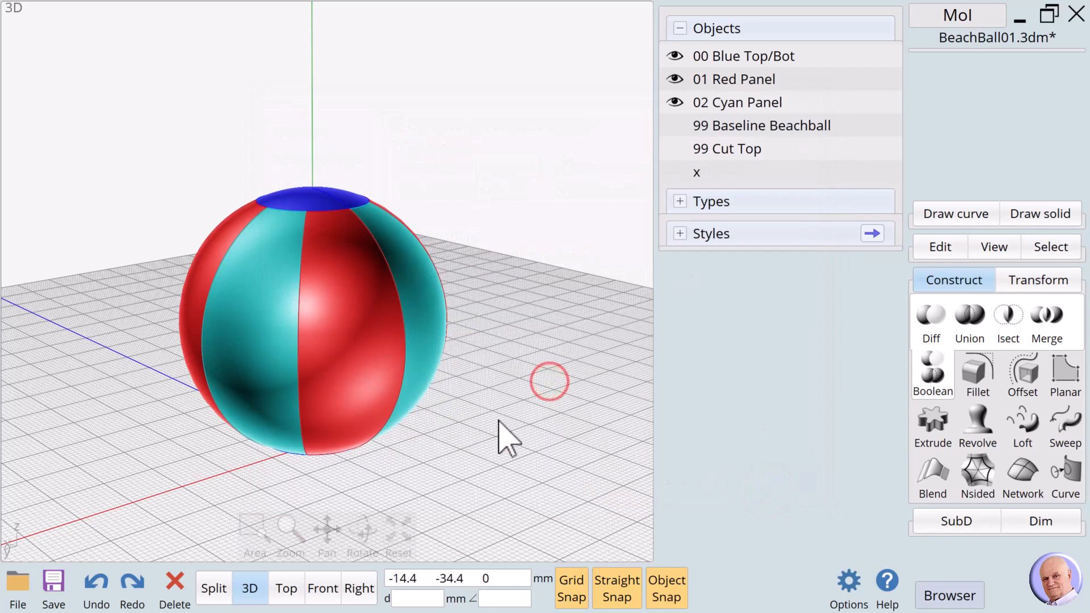
Select the blue caps, red panels and cyan panels objects.
left_click(888, 55)
left_click(888, 78)
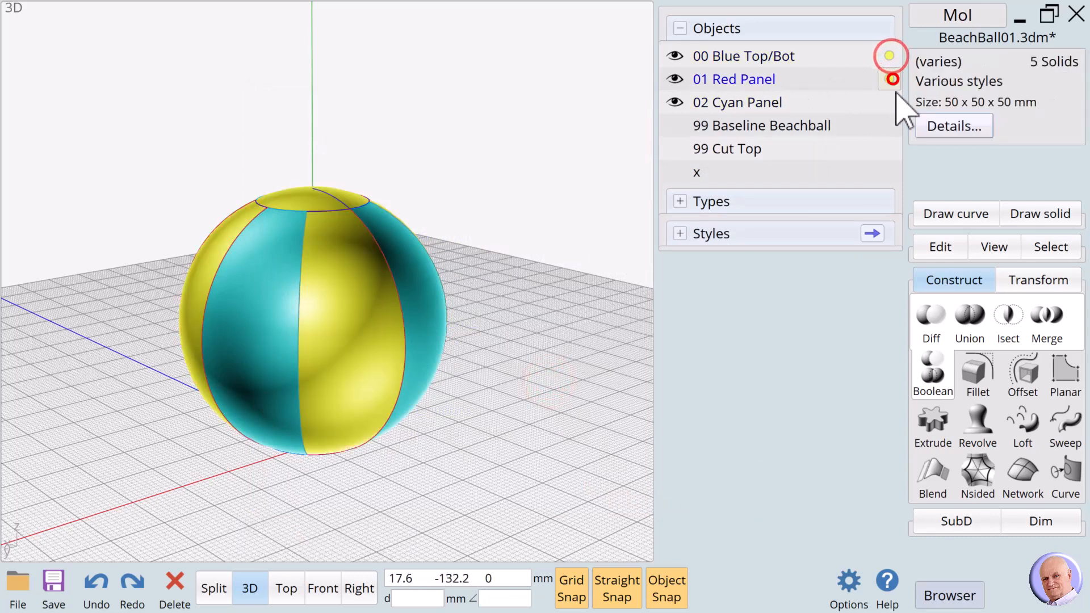
left_click(891, 100)
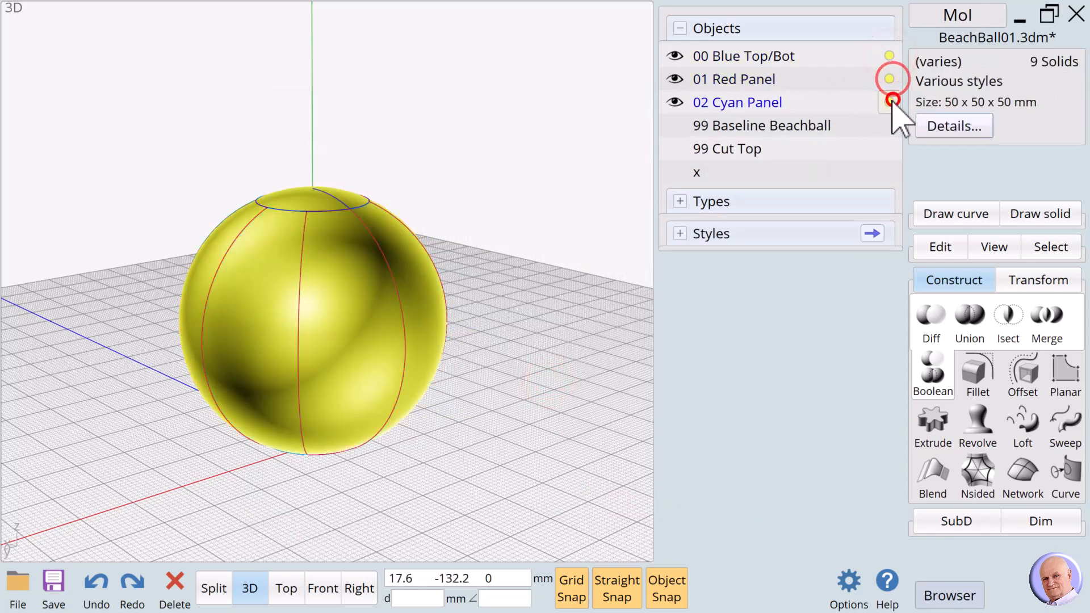
Export the selection as Wavefront OBJ named MOI3D2Word01 in the 00_BallMaterial folder.
left_click(14, 600)
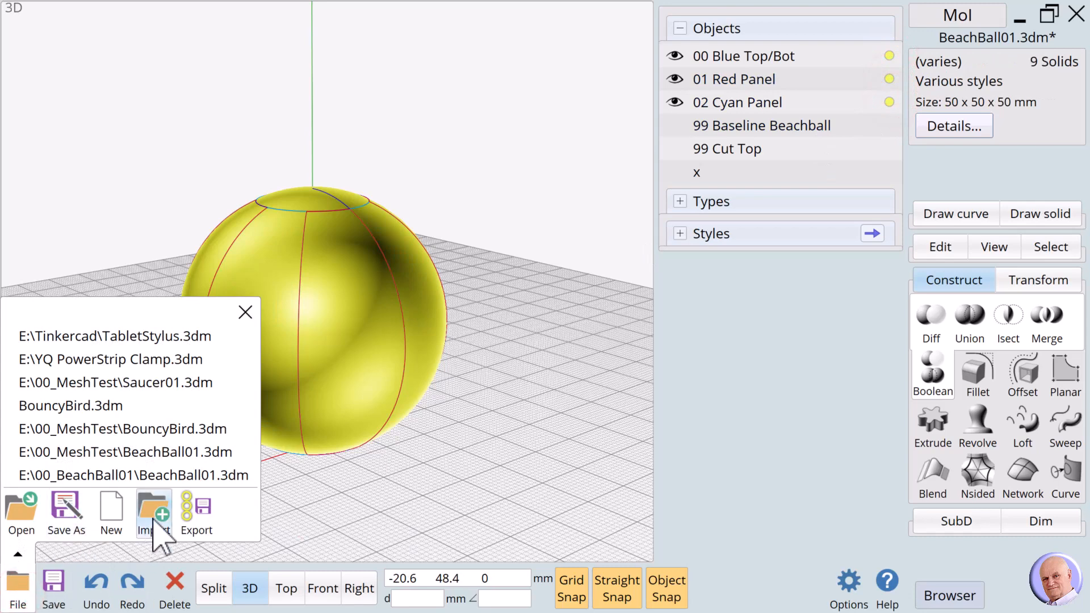
left_click(187, 520)
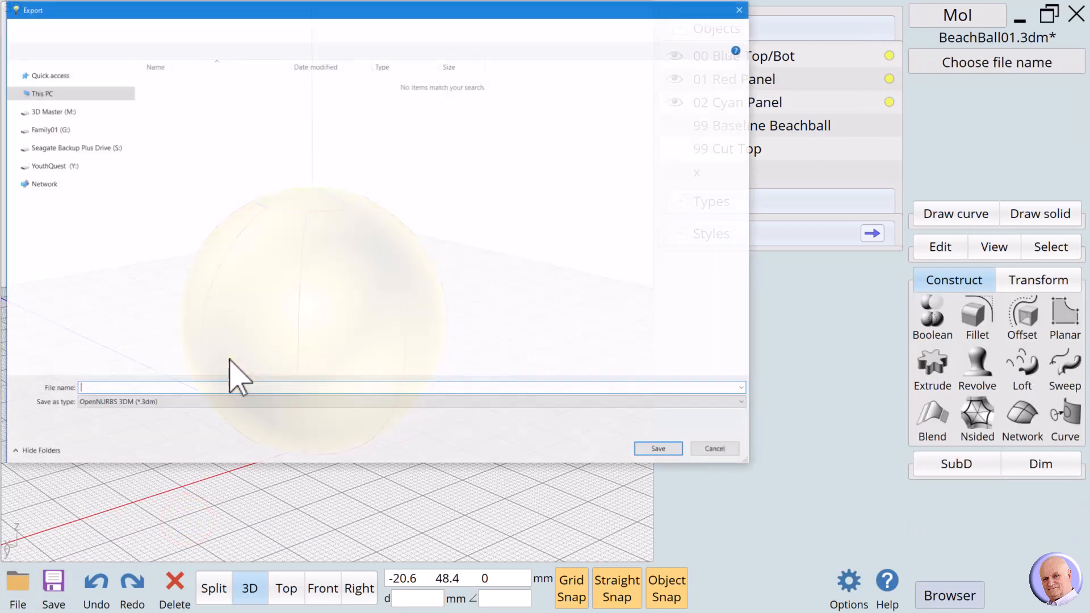
left_click(150, 401)
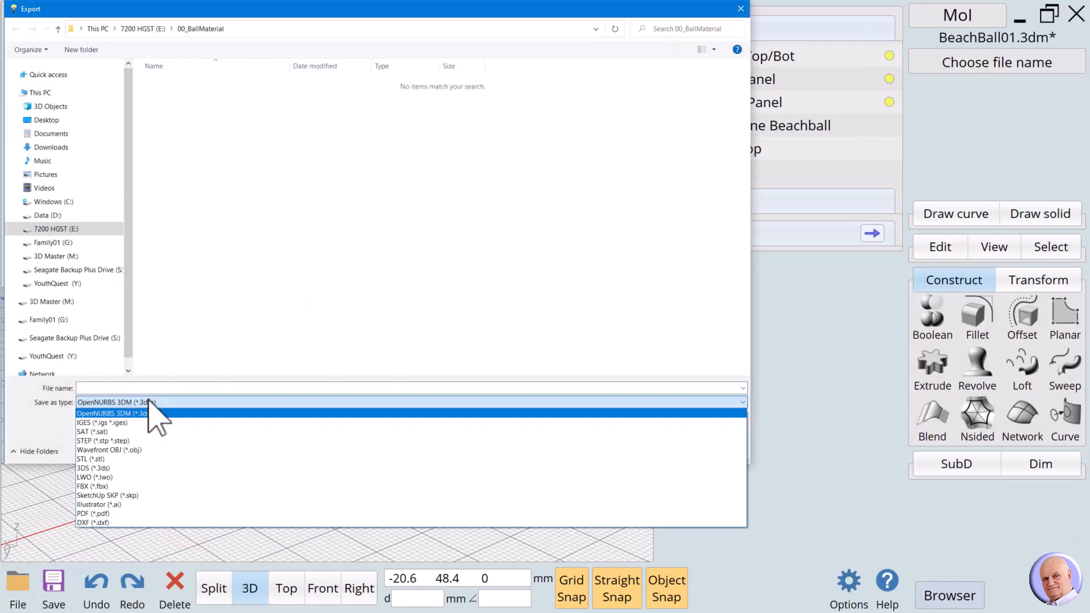
left_click(135, 451)
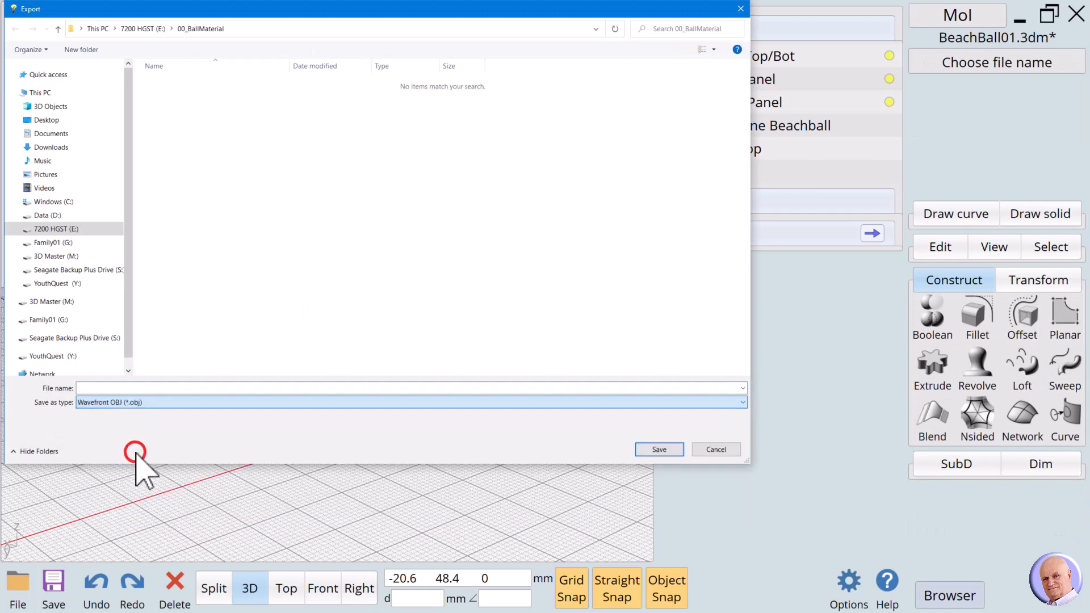
left_click(92, 388)
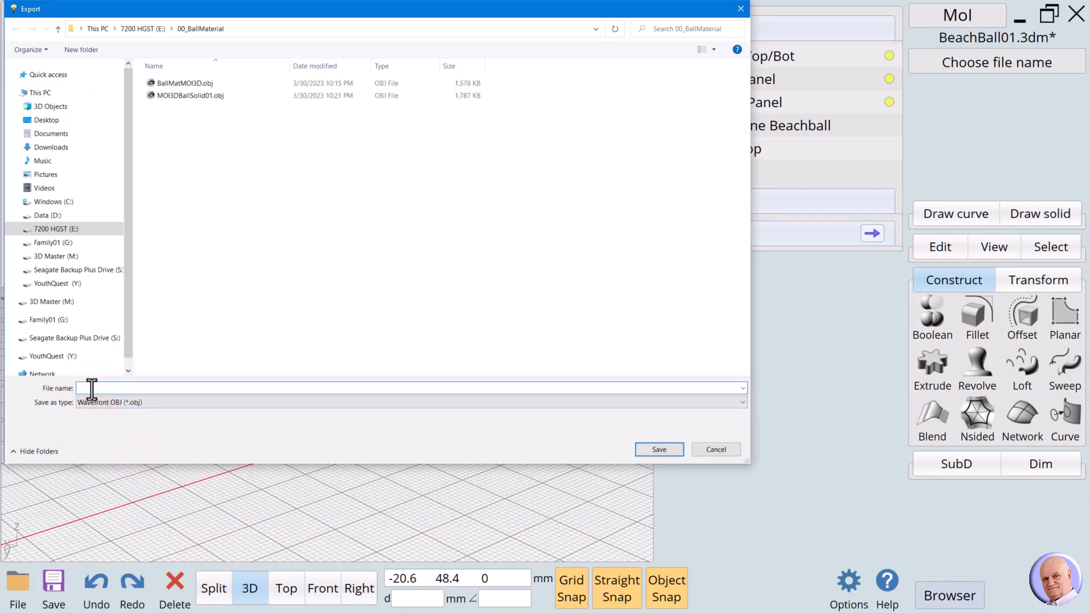
type("MO")
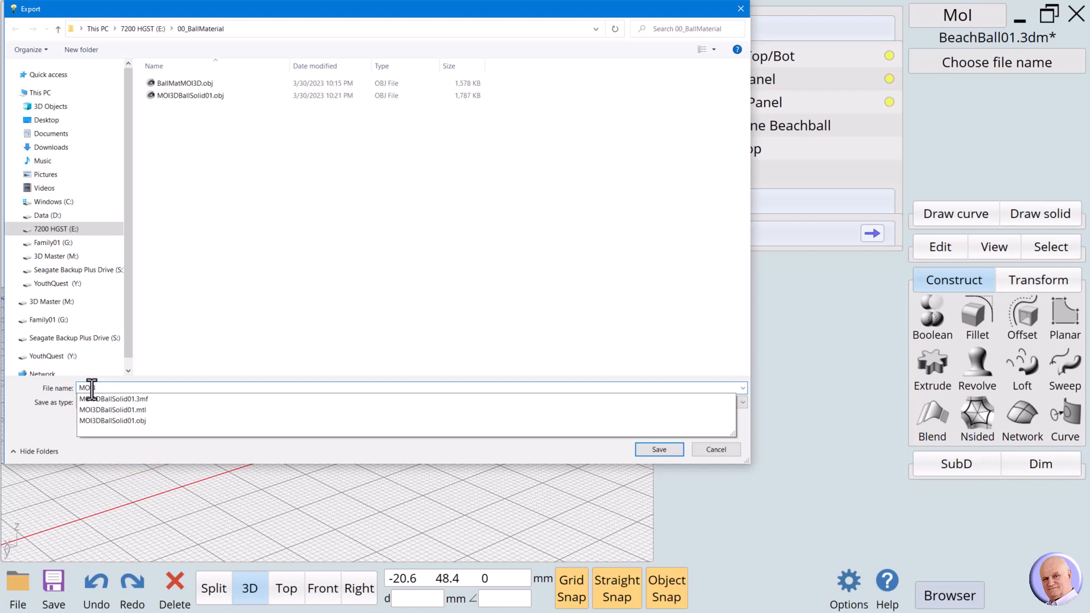
type("I3D2Word01")
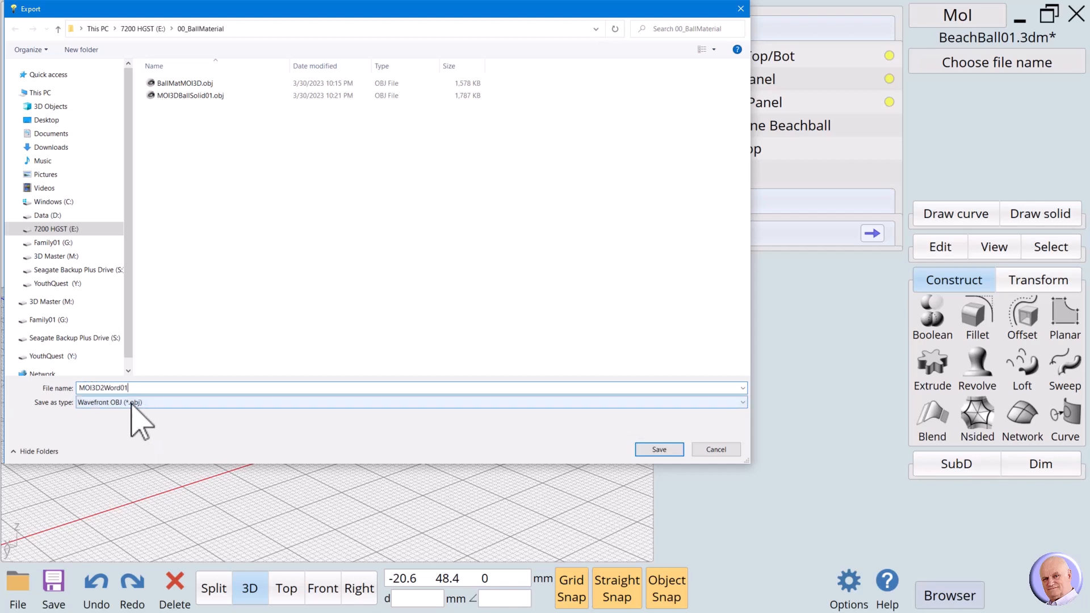
left_click(665, 450)
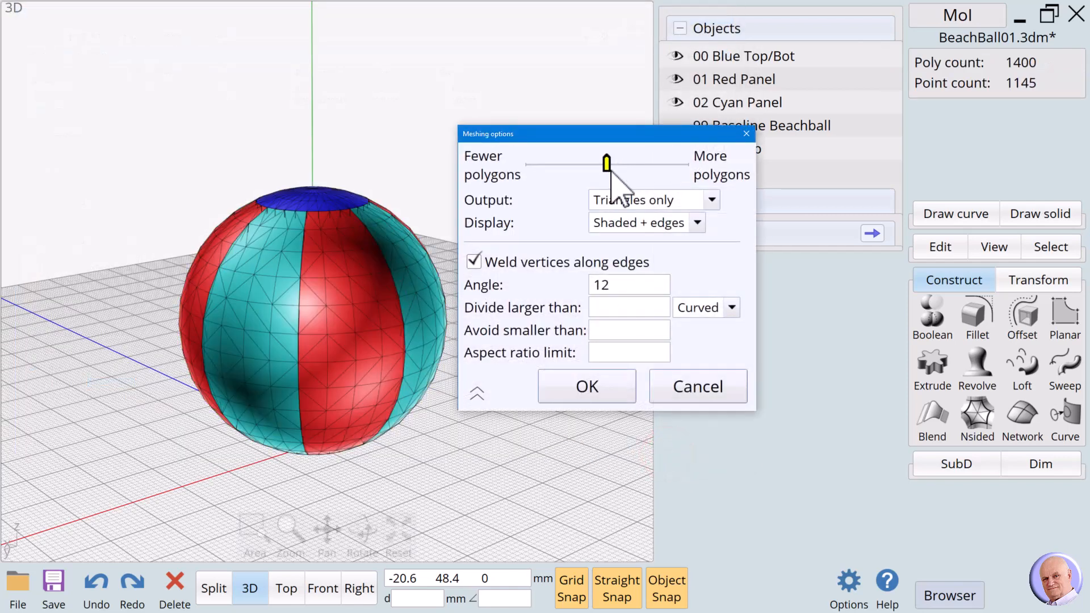
Export the OBJ with the finest mesh, about 17876 polygons, and bring up 3D Builder.
left_click_drag(607, 165, 680, 166)
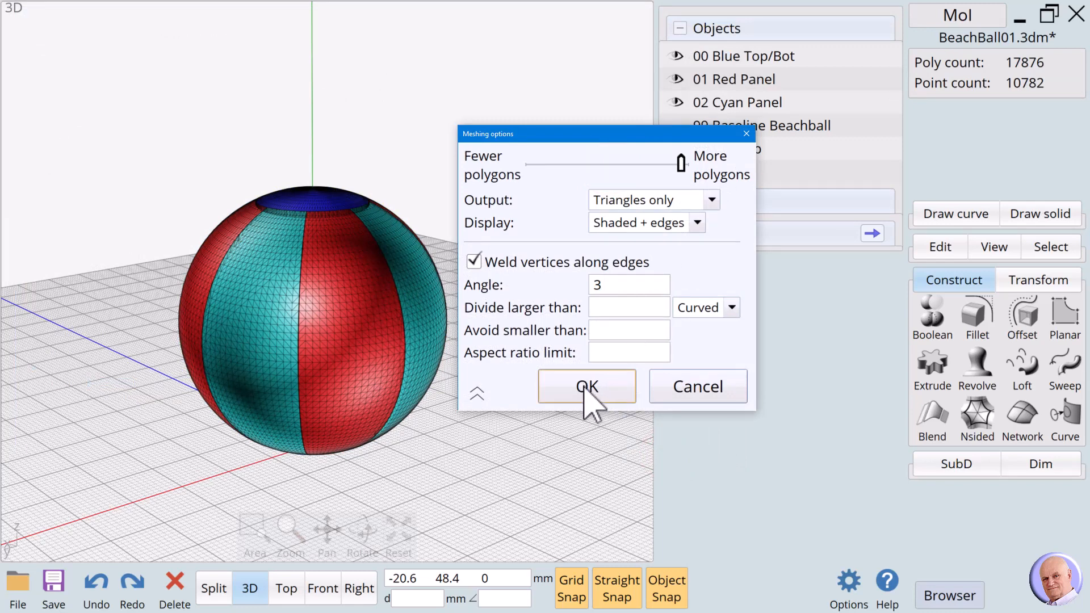
left_click(585, 391)
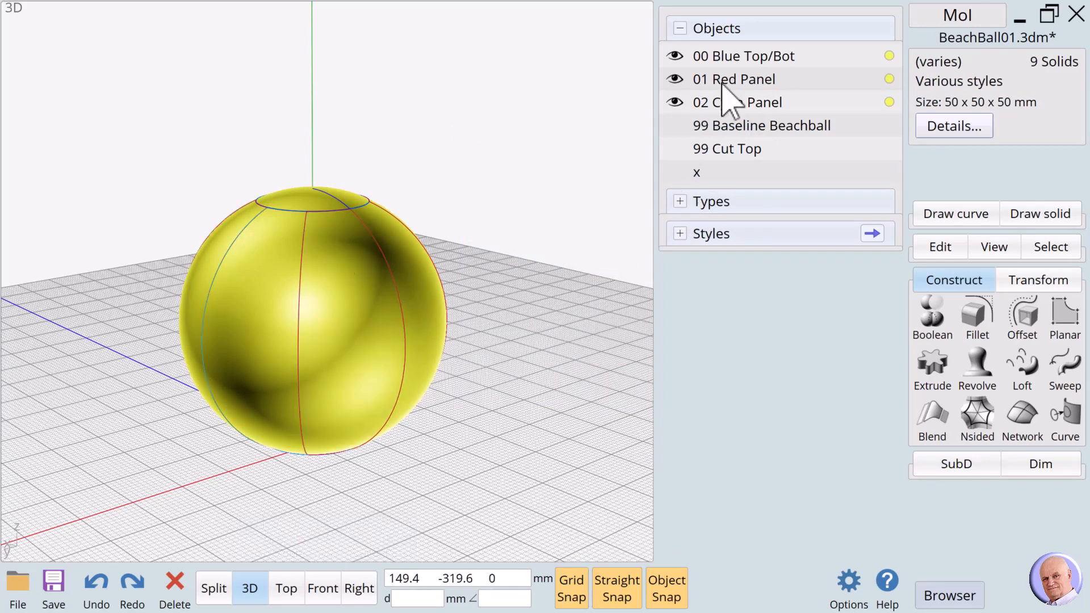
left_click(1021, 17)
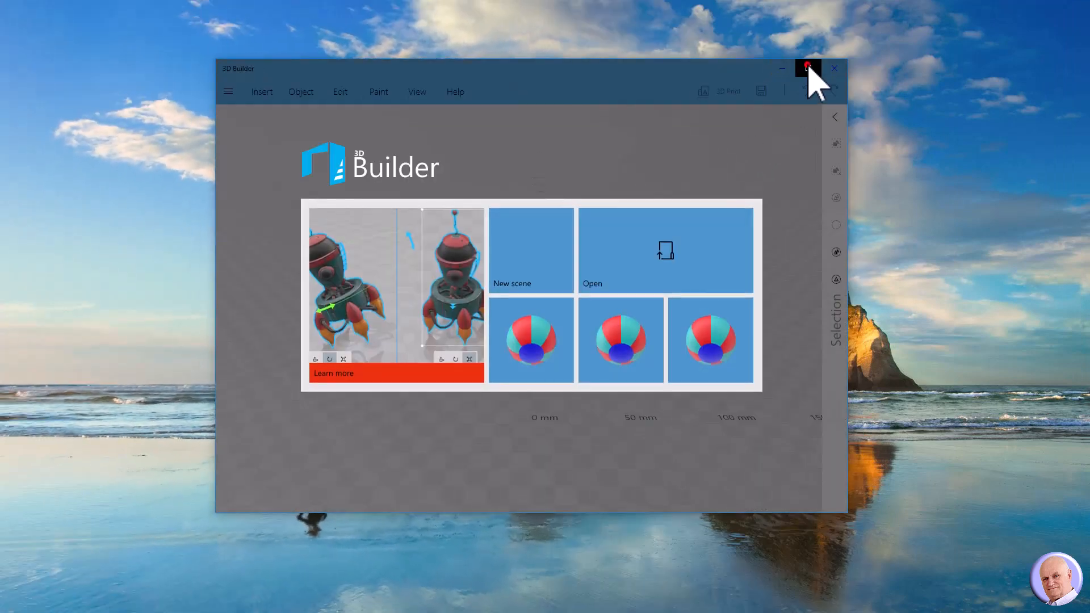
With 3D Builder maximized, load the model file MOI3D2Word01.obj.
left_click(808, 68)
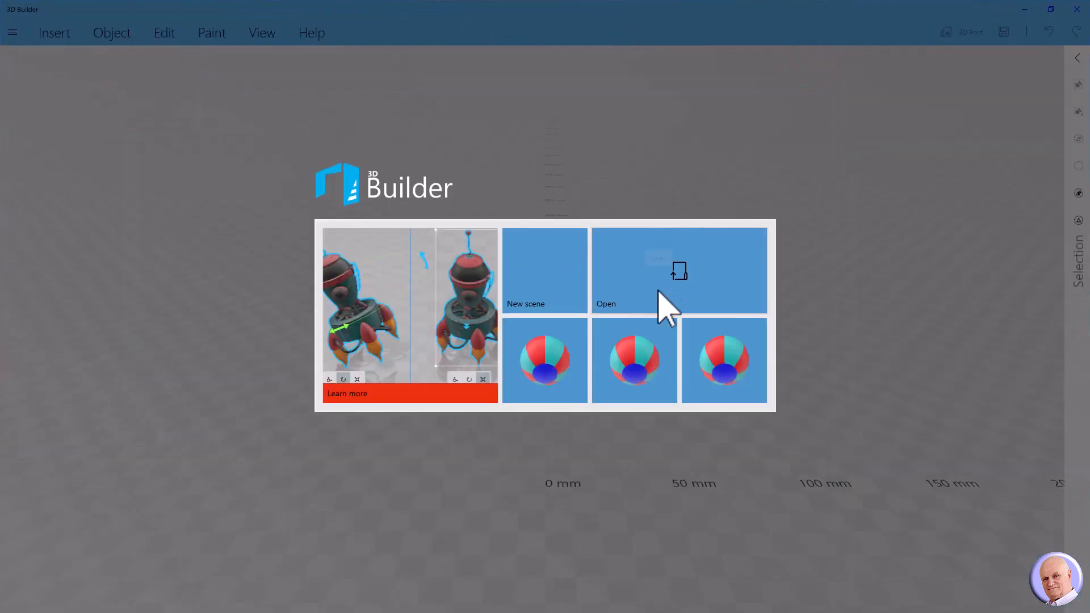
left_click(637, 274)
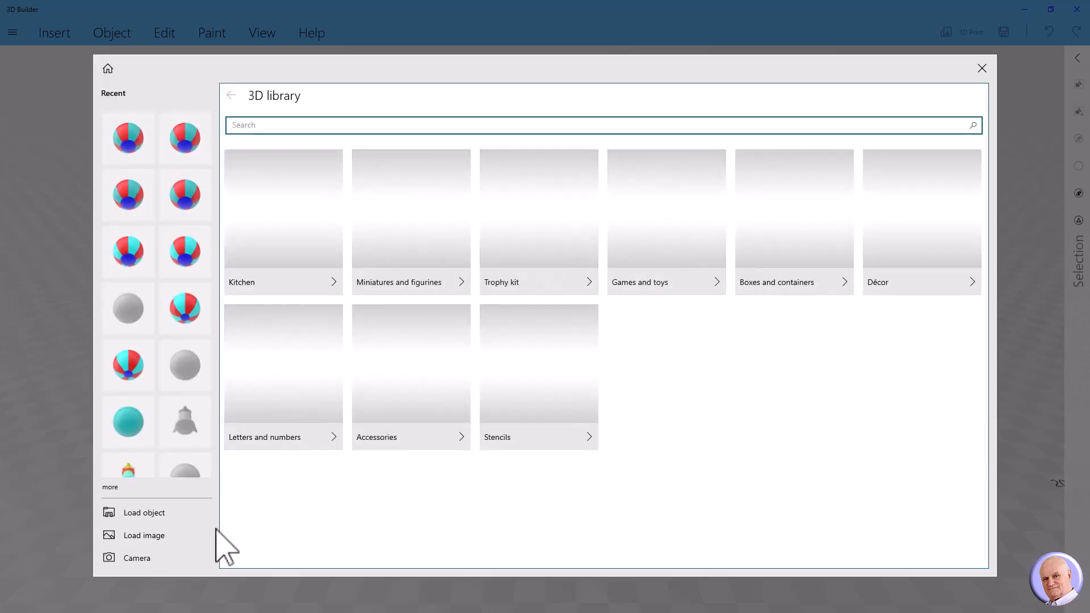
left_click(146, 512)
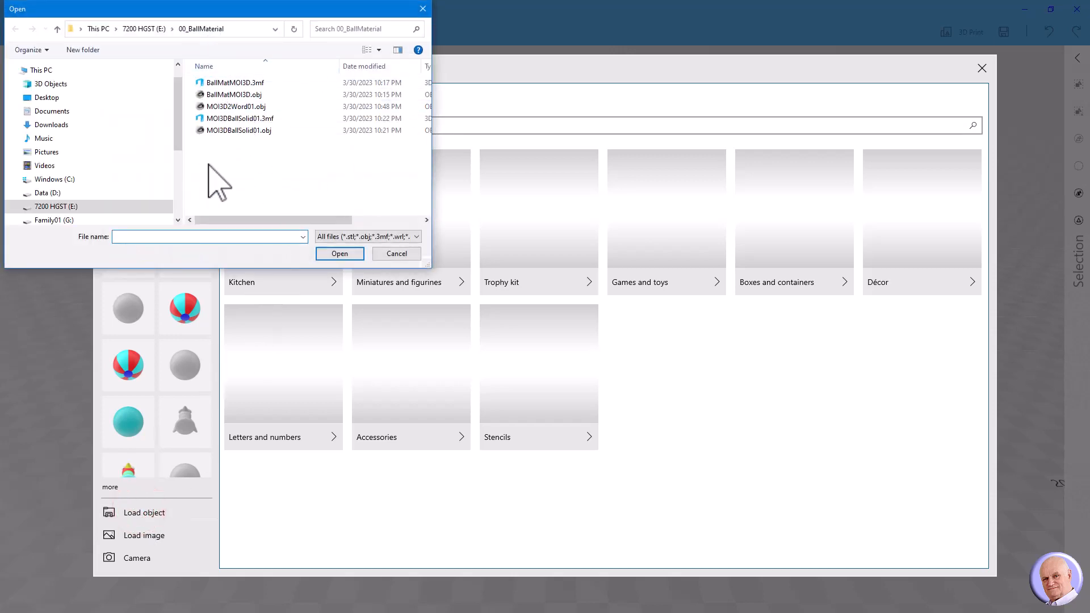
left_click(223, 107)
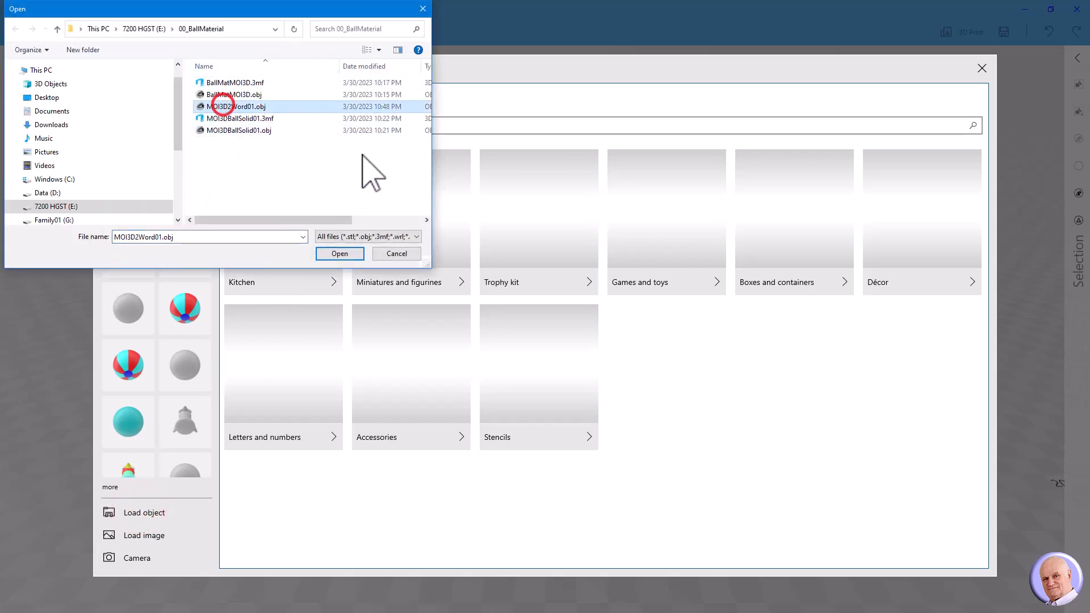
left_click(348, 253)
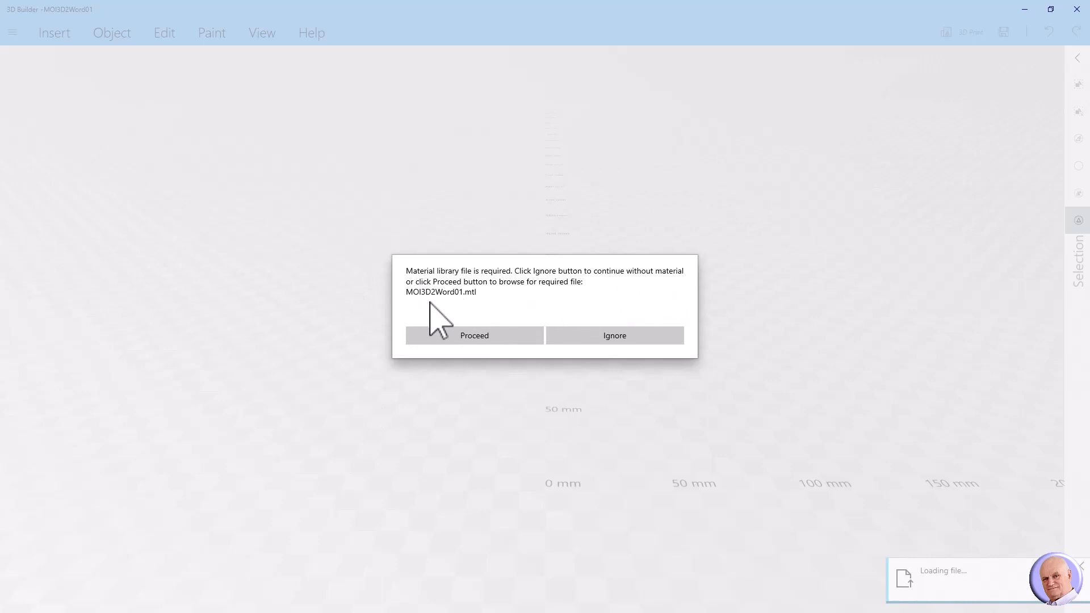
Supply the MOI3D2Word01.mtl material library so the ball shows red, cyan and blue.
left_click(463, 336)
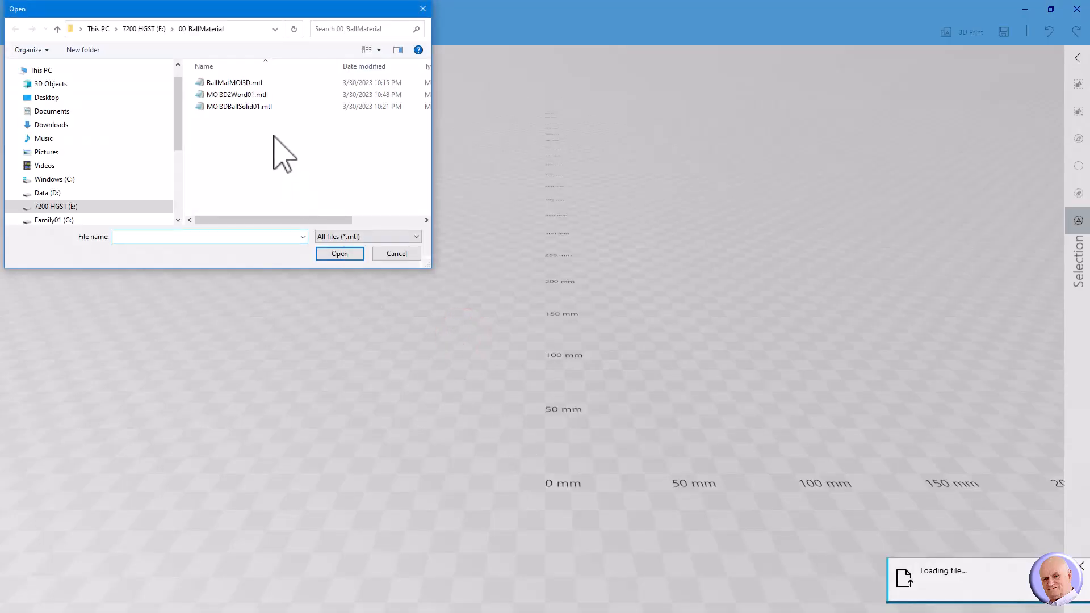
left_click(232, 94)
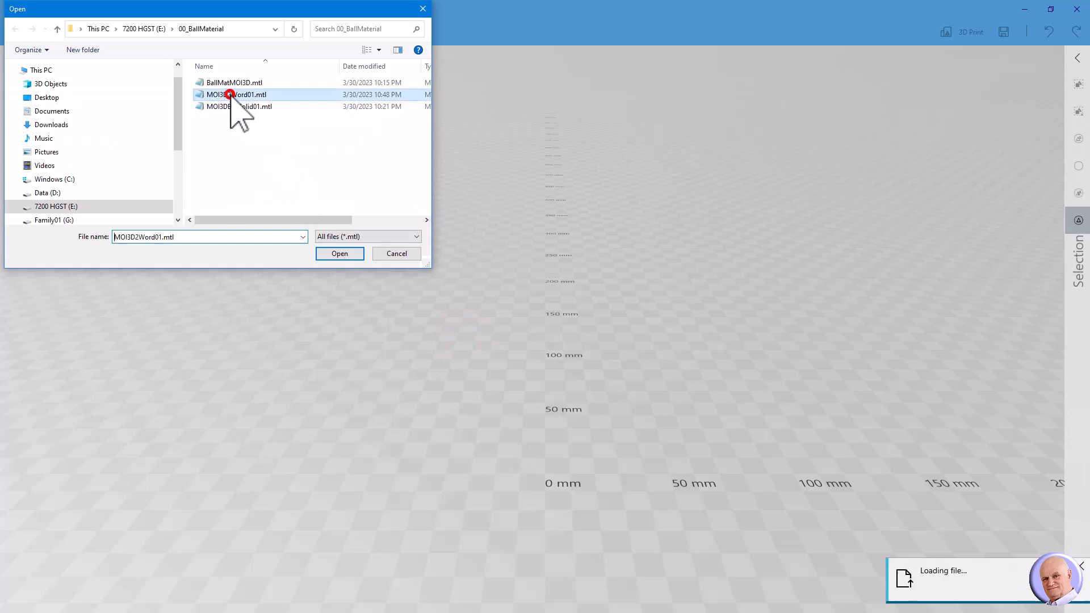
left_click(336, 252)
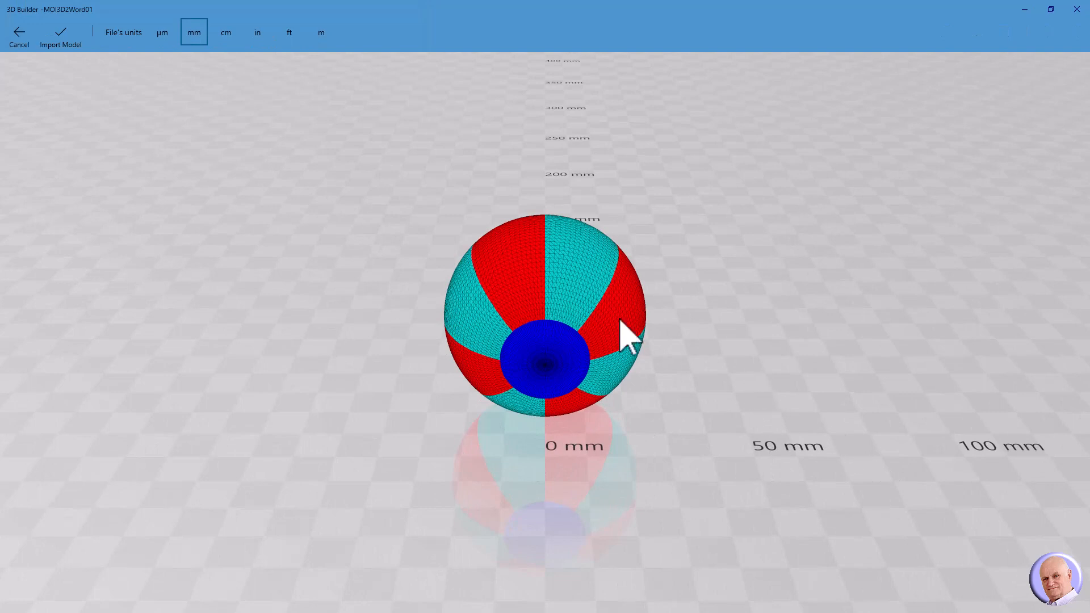
Import the ball in millimetres and save it in 3MF format as MOI3D2Word01.3mf.
right_click_drag(387, 291, 381, 354)
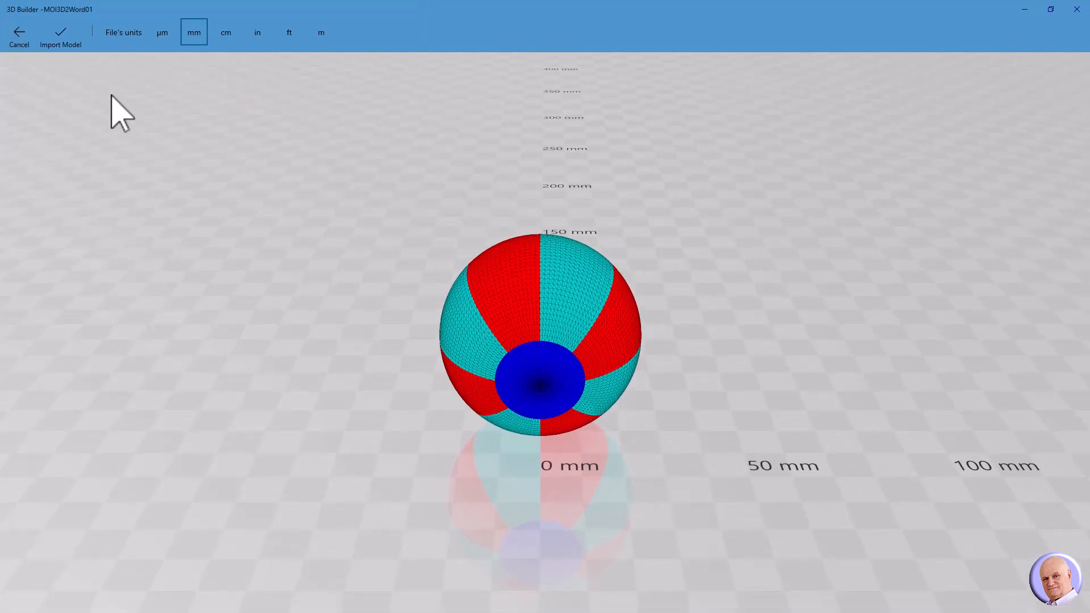
left_click(67, 45)
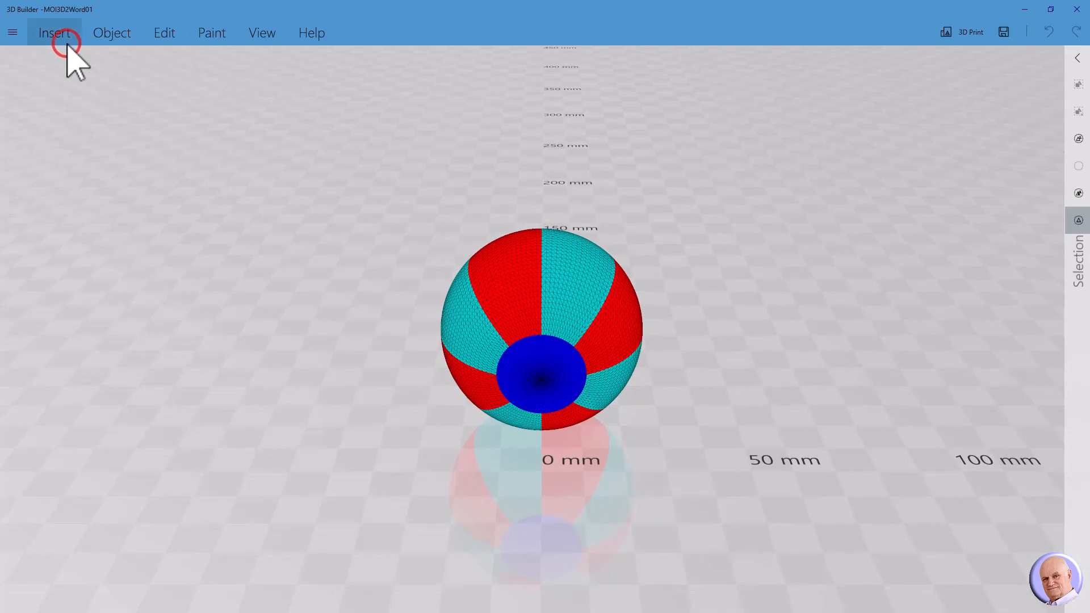
left_click(11, 33)
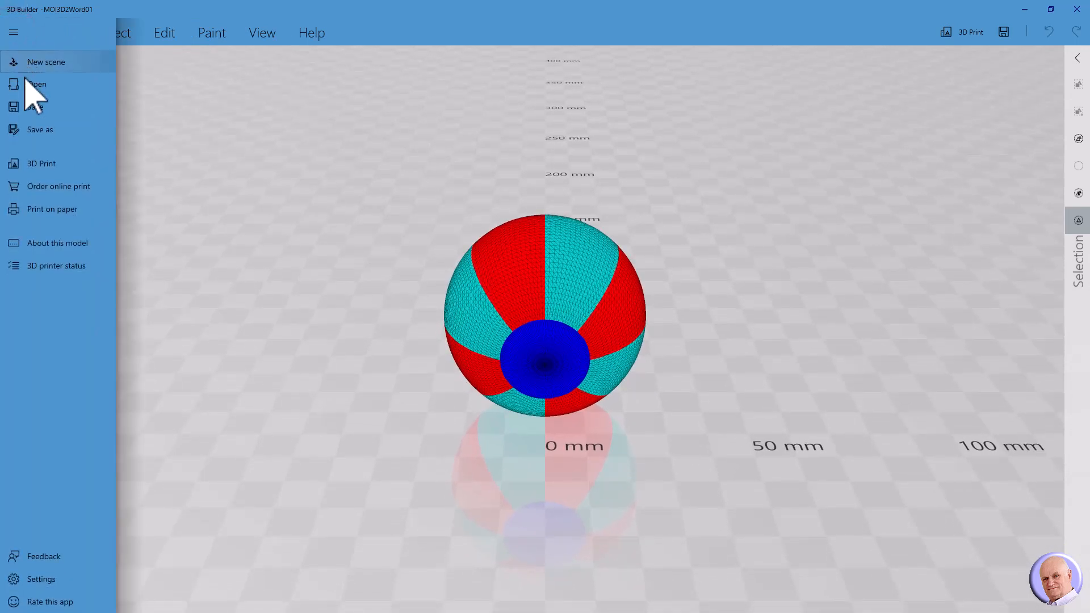
left_click(38, 136)
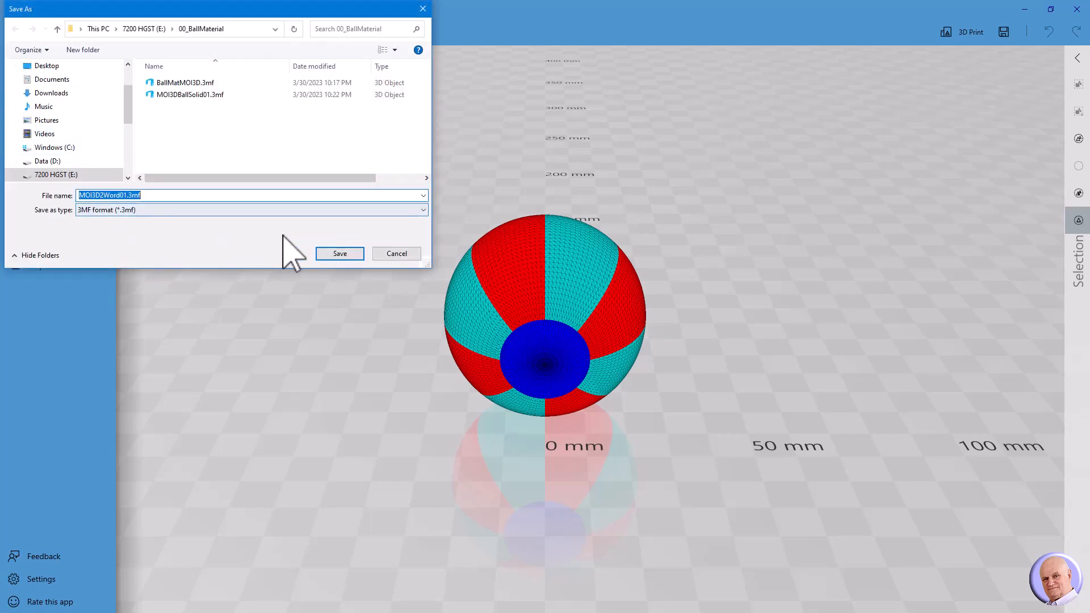
left_click(336, 253)
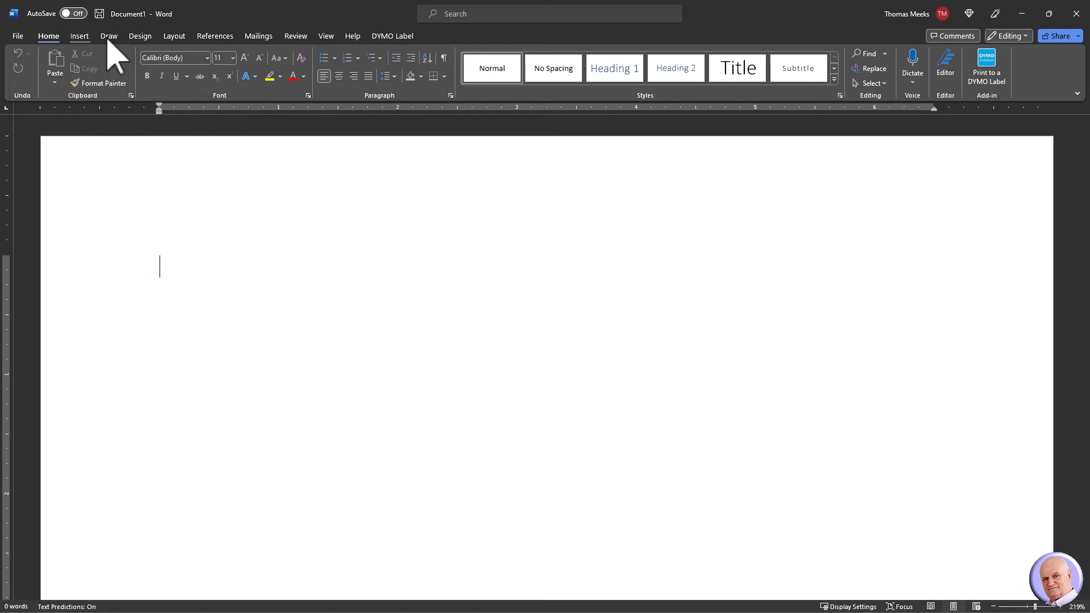
Insert MOI3D2Word01.3mf from E:\00_BallMaterial as a 3D model, then tilt it to show its stripes.
left_click(109, 36)
left_click(78, 36)
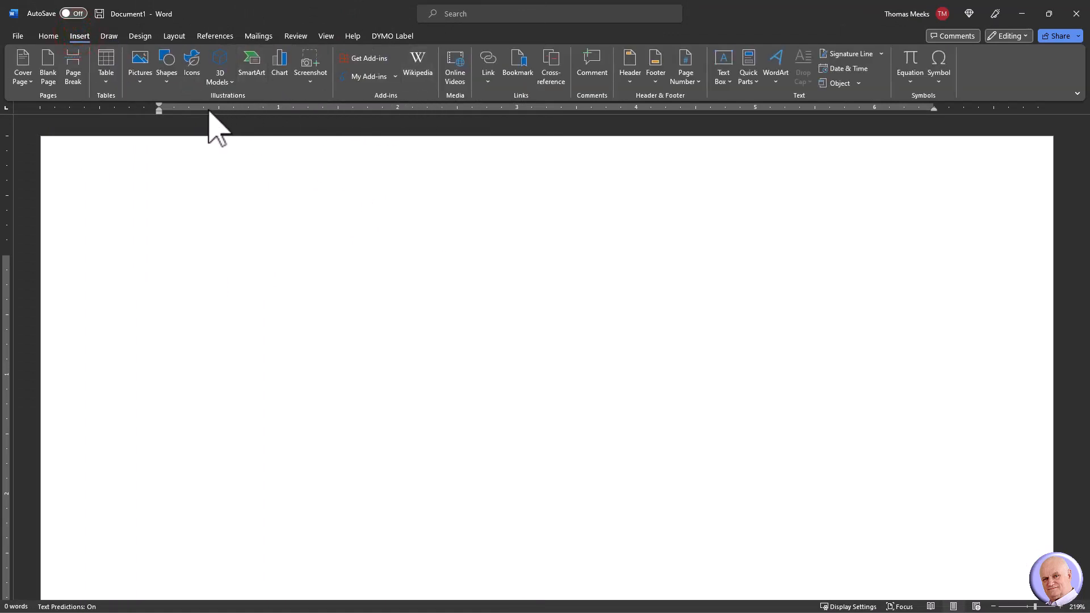
left_click(227, 77)
left_click(239, 119)
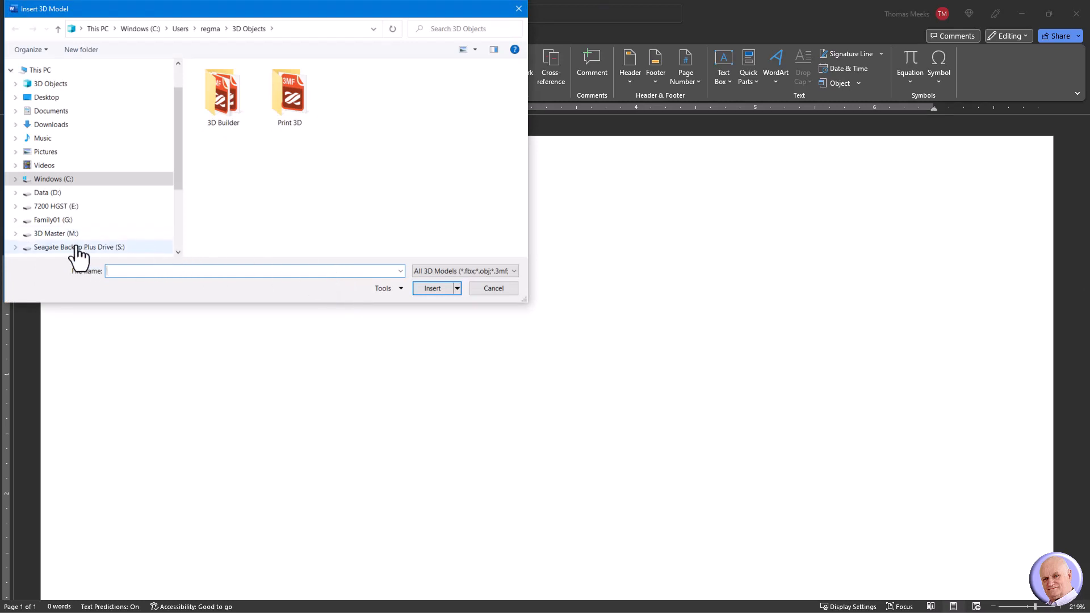
left_click(52, 207)
double_click(226, 84)
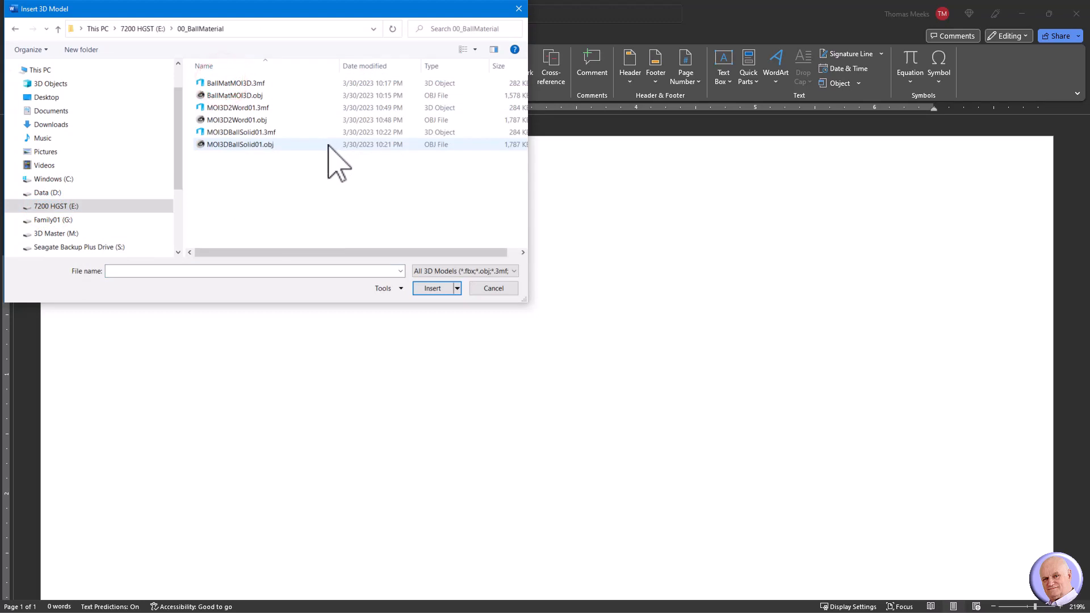
left_click(257, 132)
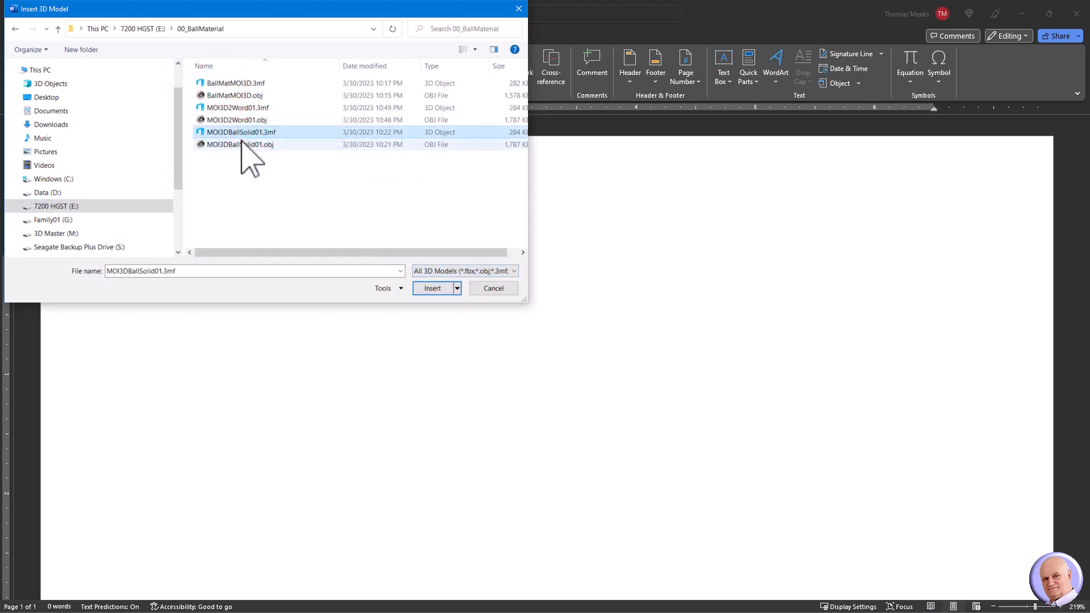
left_click(235, 108)
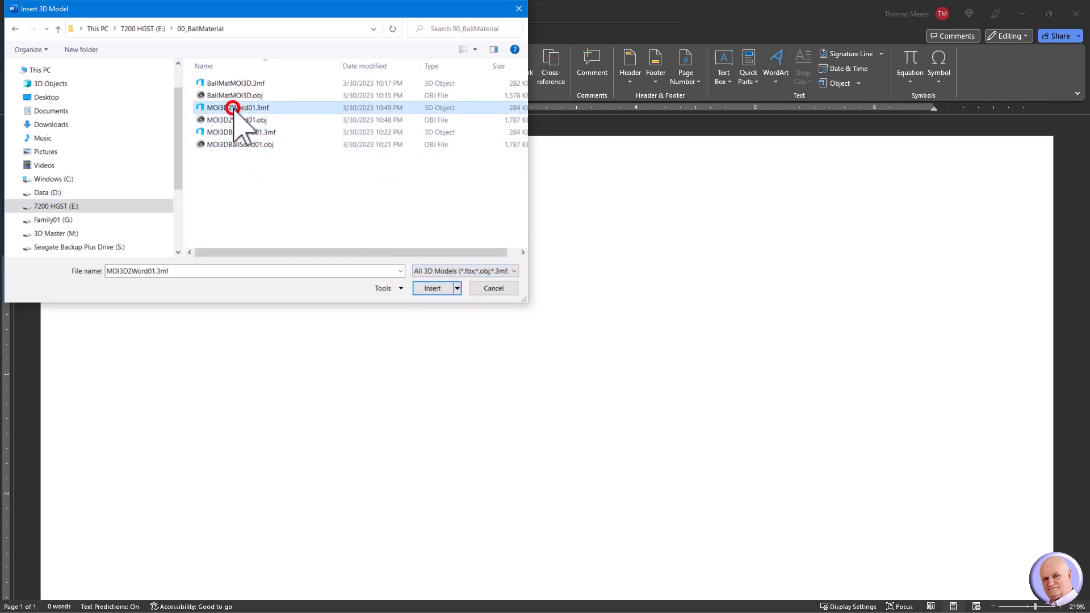
left_click(433, 289)
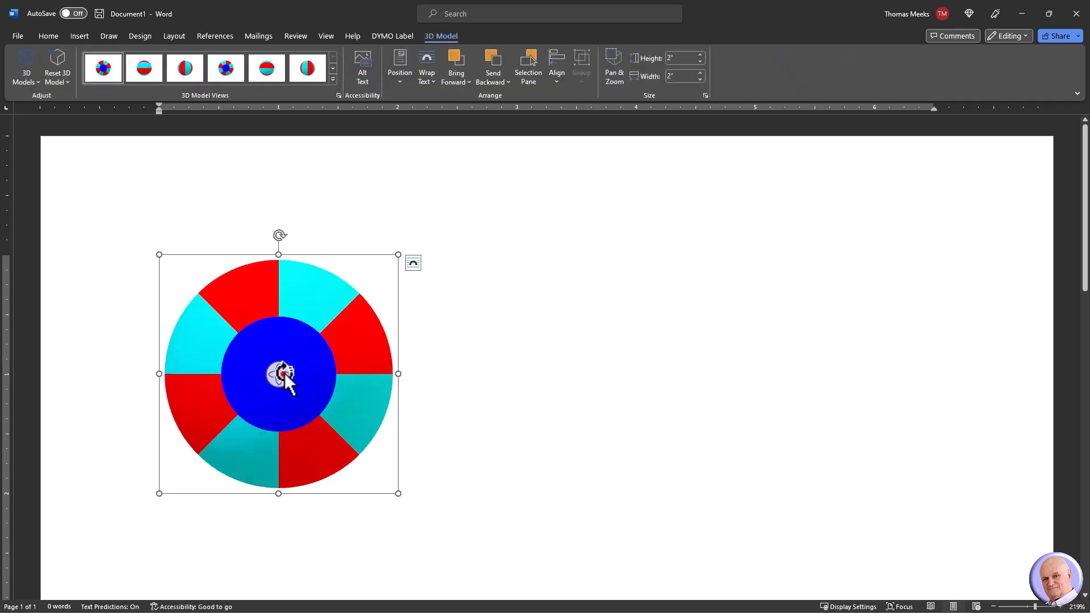
left_click_drag(283, 374, 434, 207)
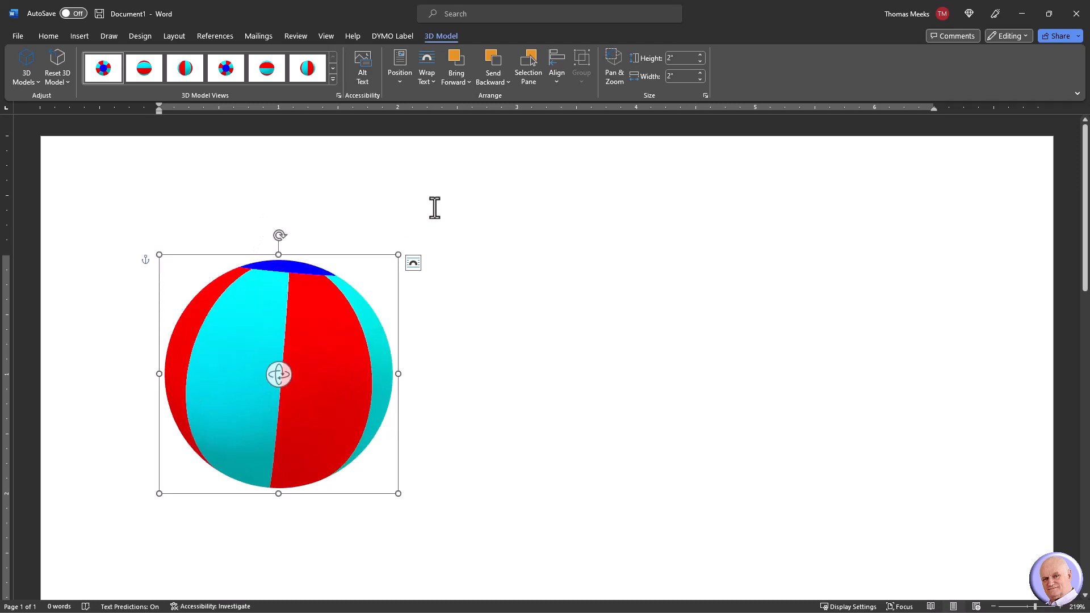